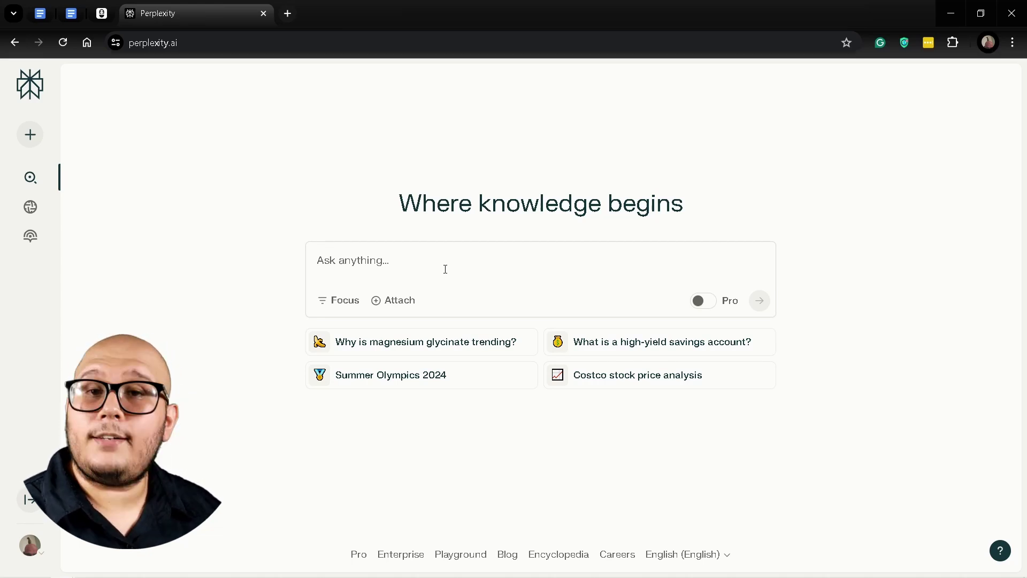
Step: Paste the question about AI's effect on content quality in 2024 and submit it
type("How has AI affected content quality in 2024?")
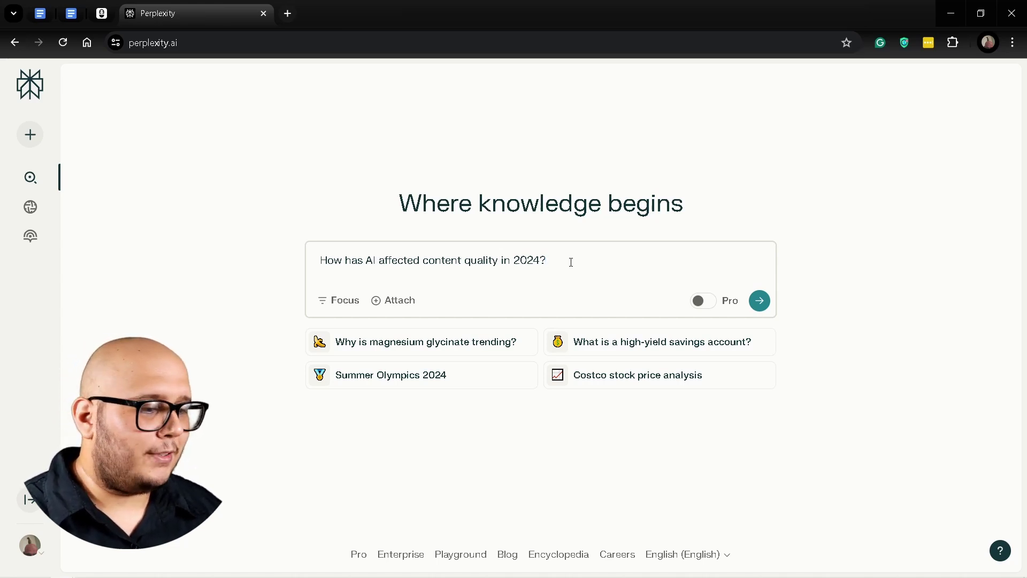
left_click(762, 301)
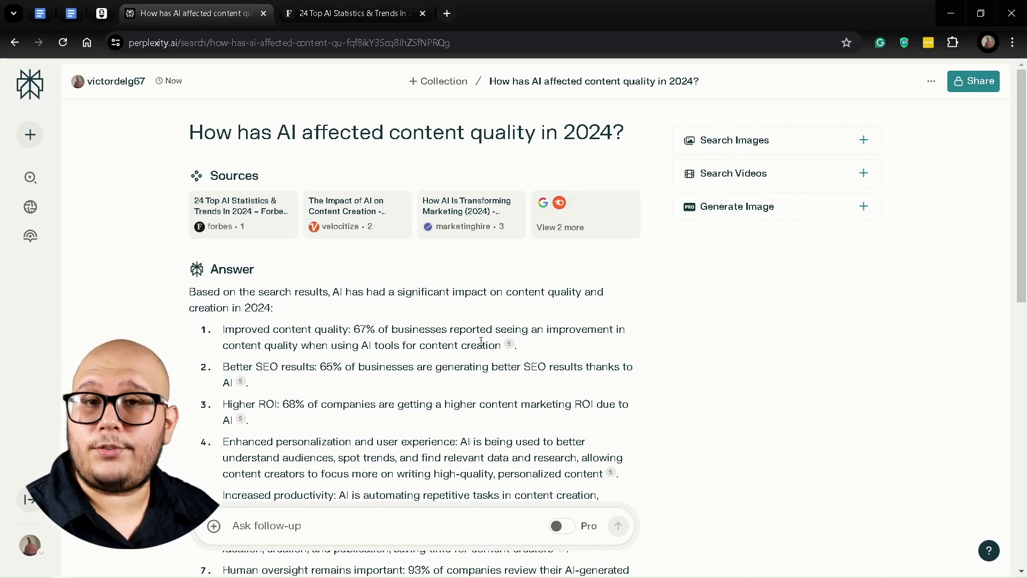
Step: Scroll through Perplexity's numbered content-quality answer and back up to the Sources cards
scroll(466, 324, "down", 3)
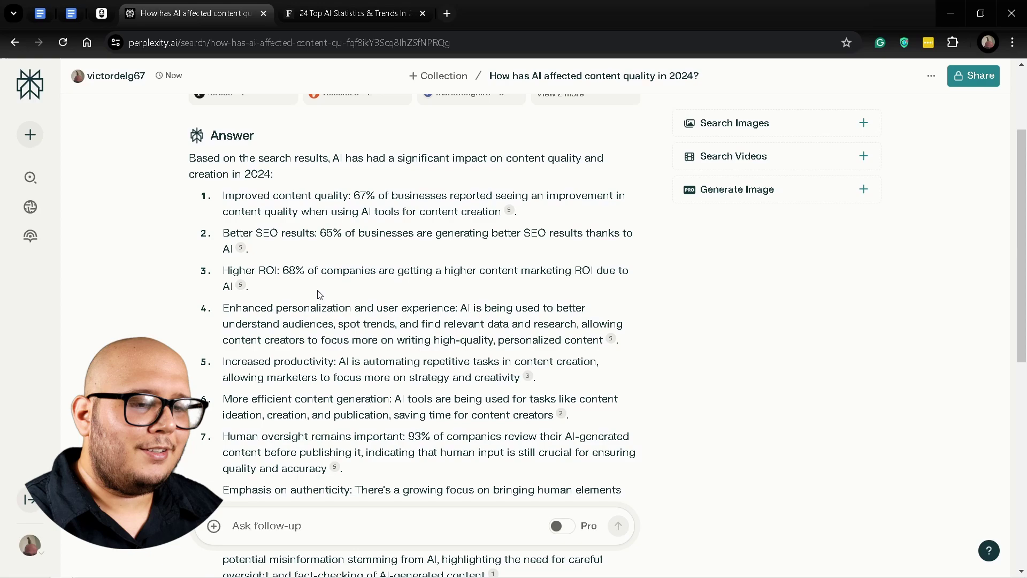
scroll(230, 273, "up", 3)
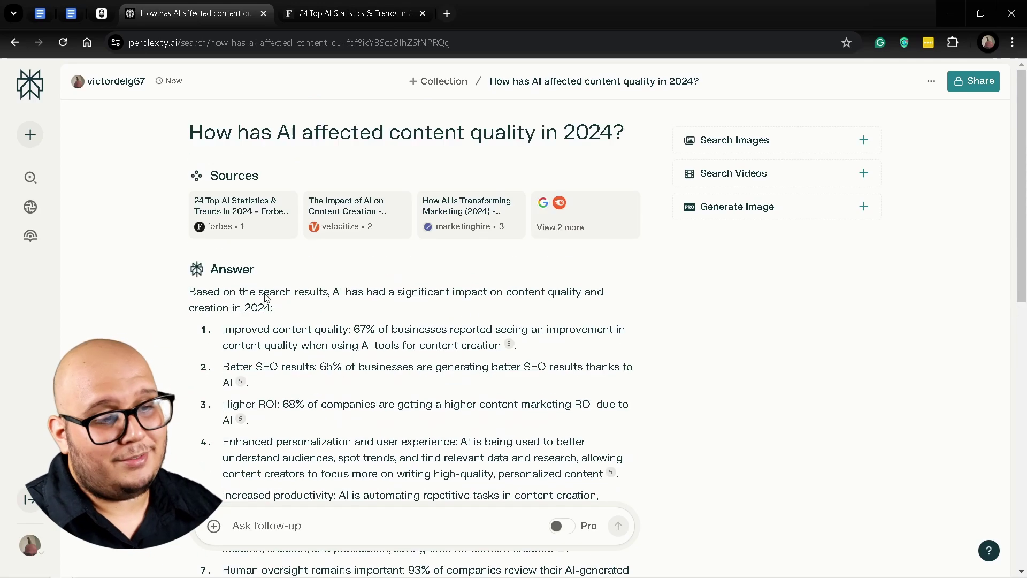
Step: Skim the Forbes '24 Top AI Statistics & Trends in 2024' article, then go to the Journalist AI tab
left_click(292, 227)
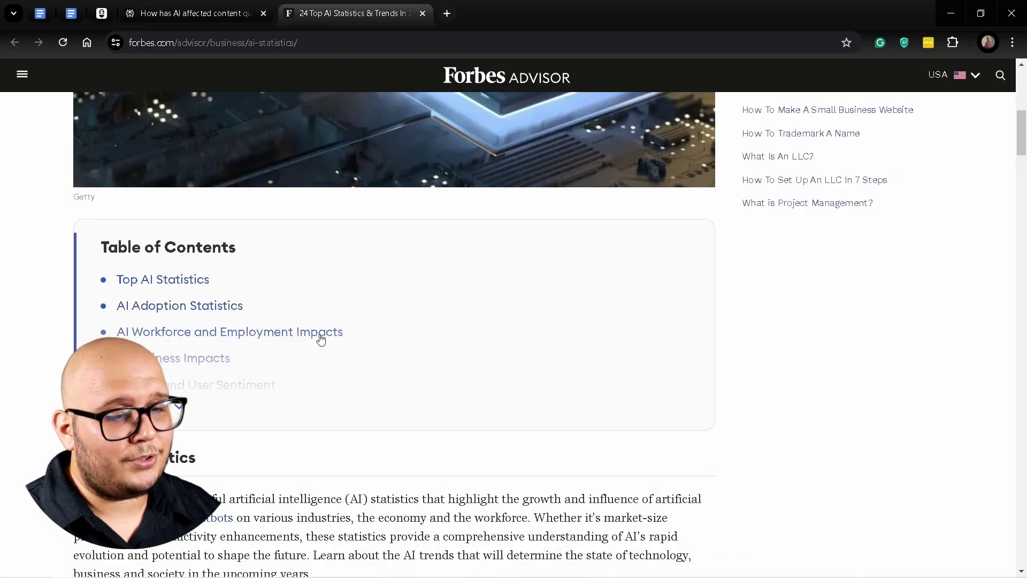
scroll(294, 333, "down", 15)
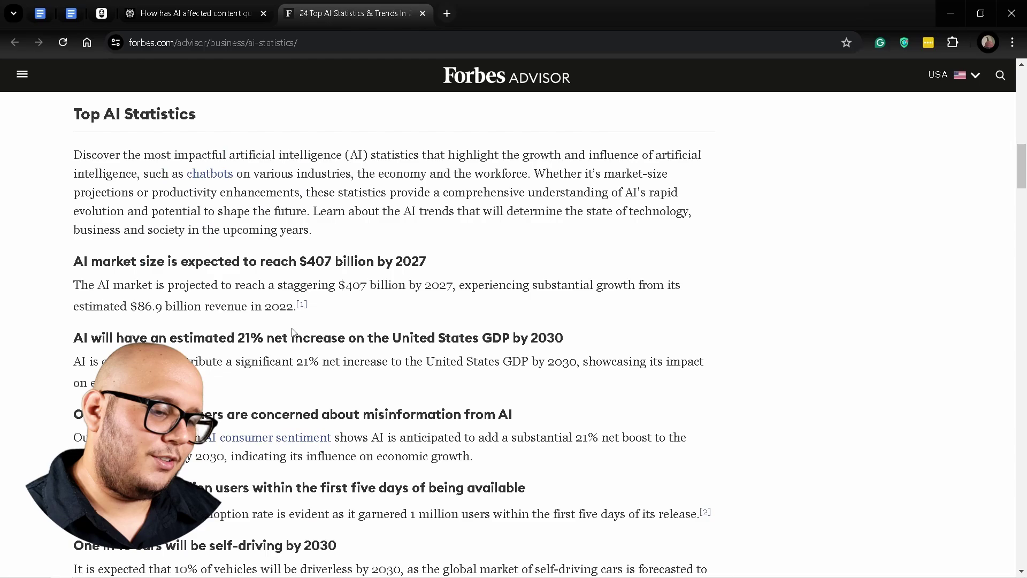
scroll(293, 332, "down", 14)
scroll(332, 346, "up", 14)
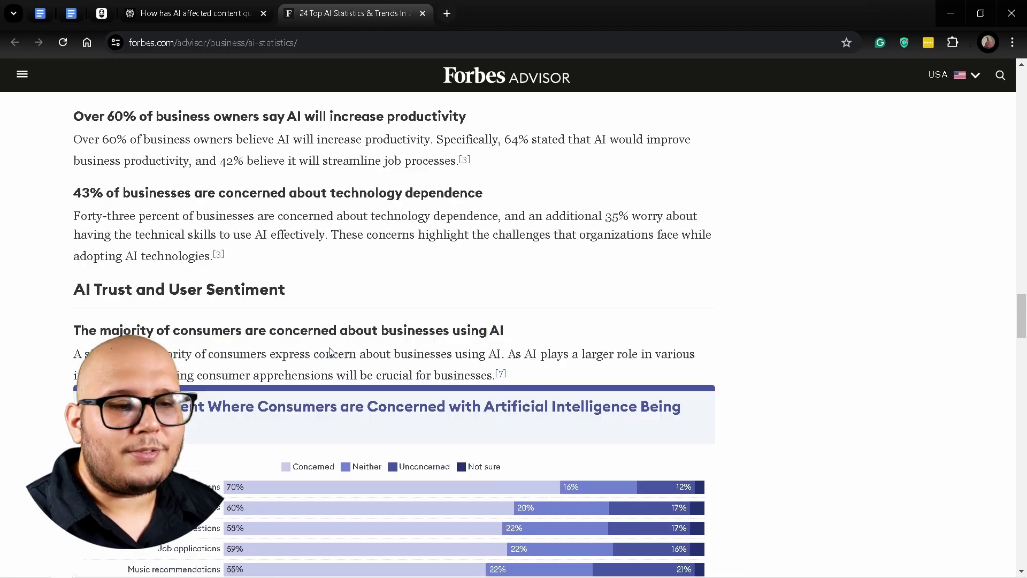
scroll(333, 345, "up", 10)
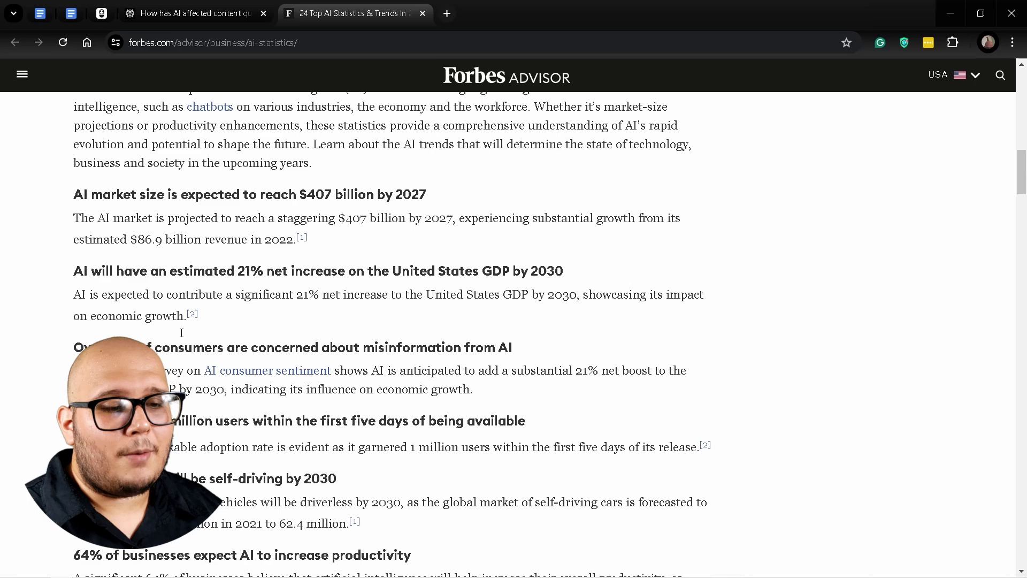
scroll(307, 422, "up", 3)
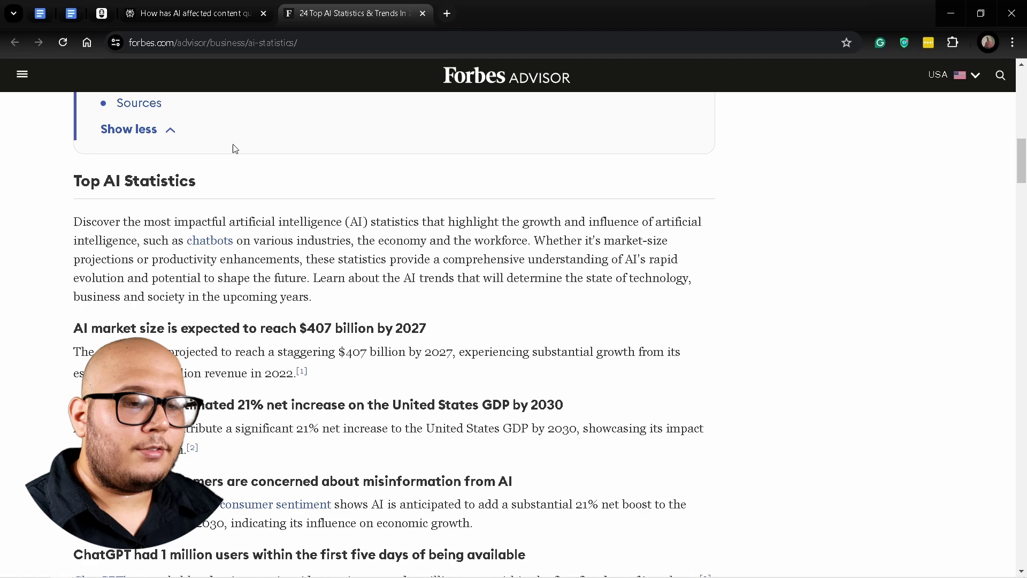
left_click(196, 16)
Step: Give ChatGPT the plain-language summary and jargon prompt together with the Forbes article text
left_click(107, 15)
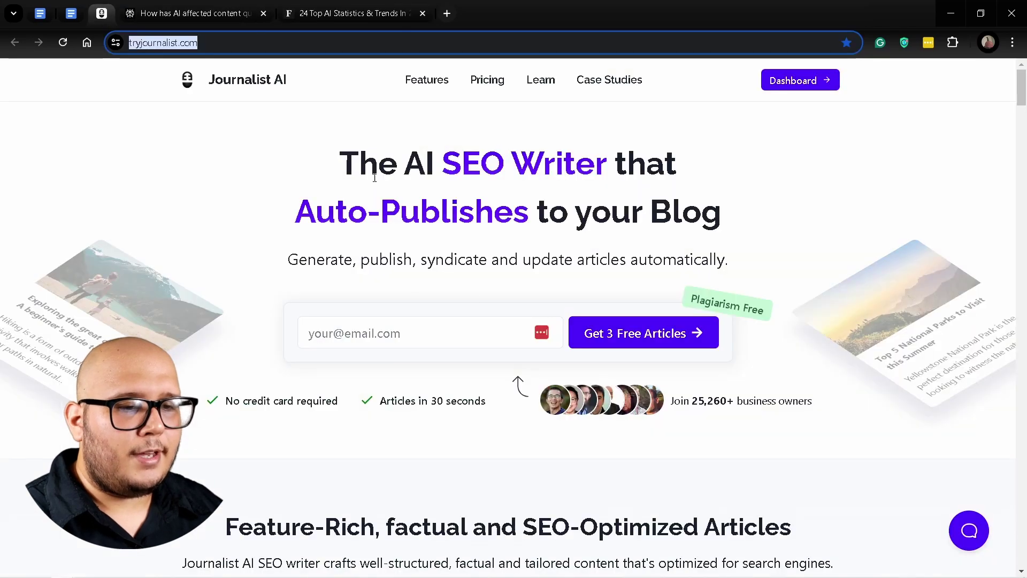
left_click(209, 7)
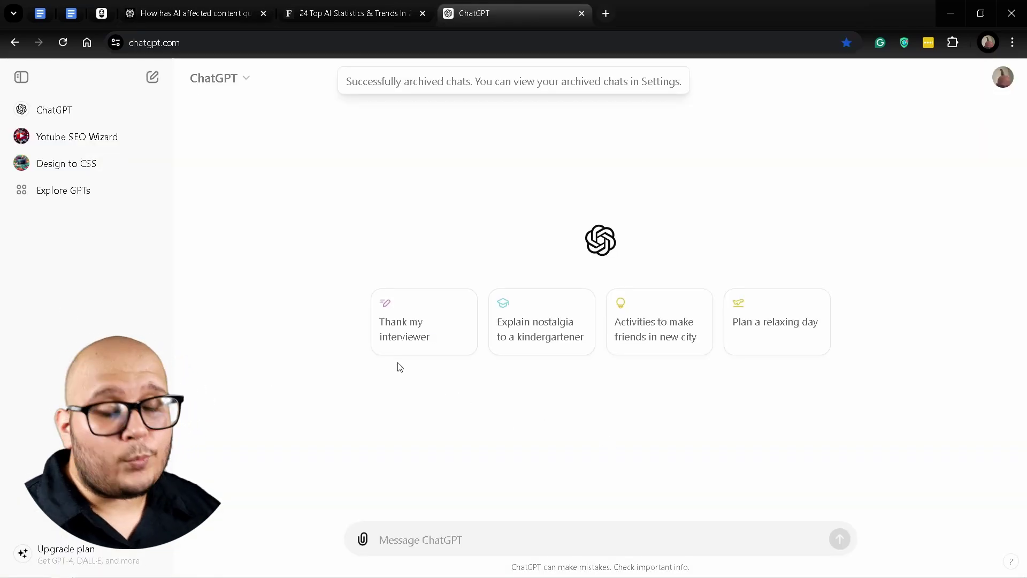
left_click(461, 539)
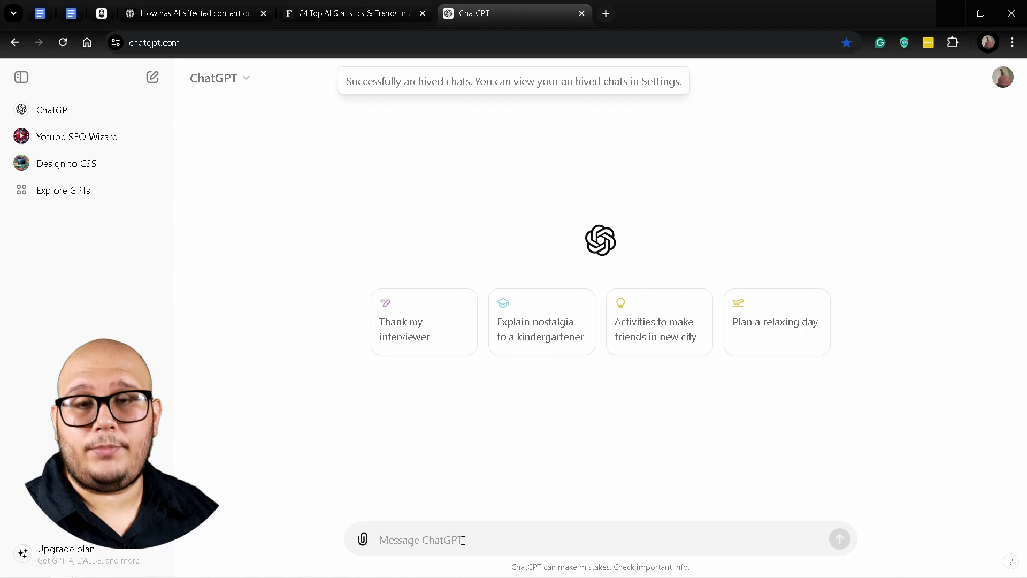
type("Please read this article and write a summary using layman's terms. Also, take every word you consider industry jargon, explain it briefly, and add one example for each after the summary.")
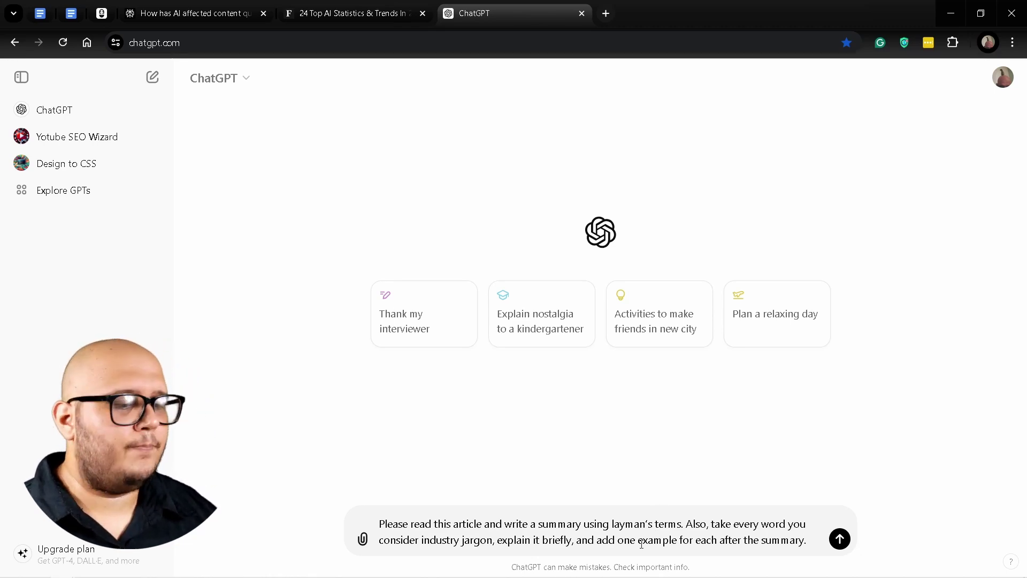
key("shift+Return")
key("shift+Return")
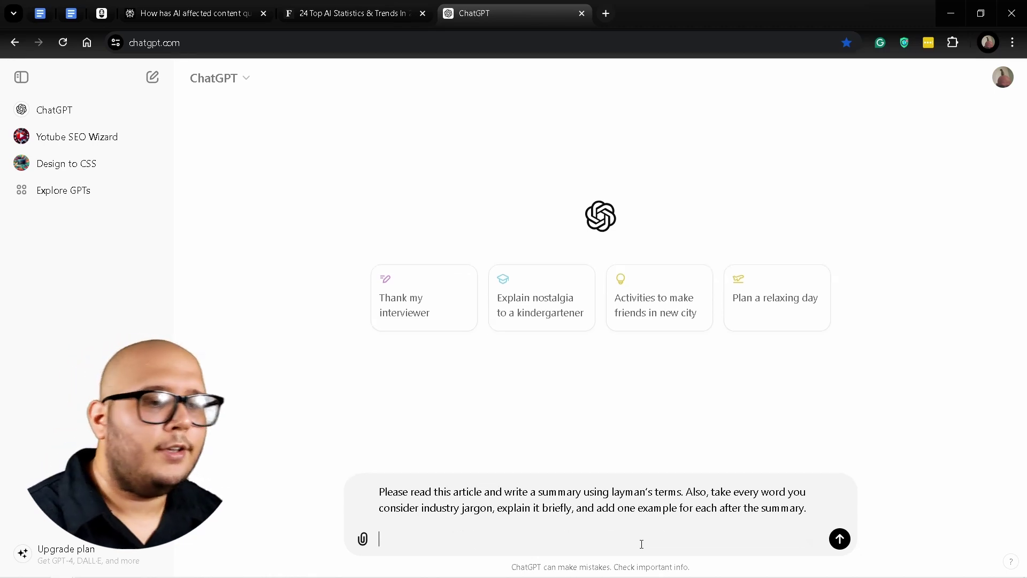
left_click(372, 6)
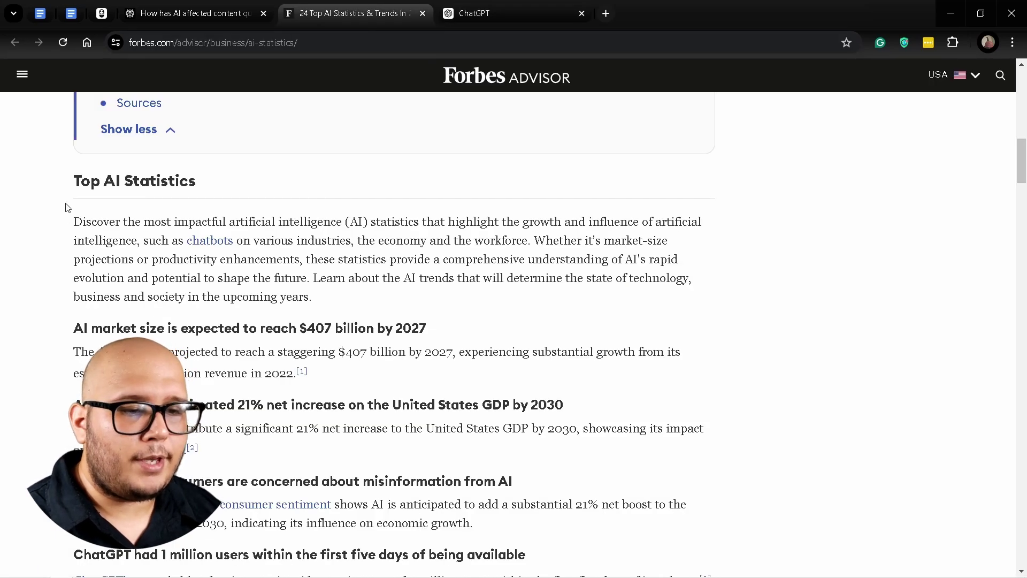
scroll(76, 179, "up", 4)
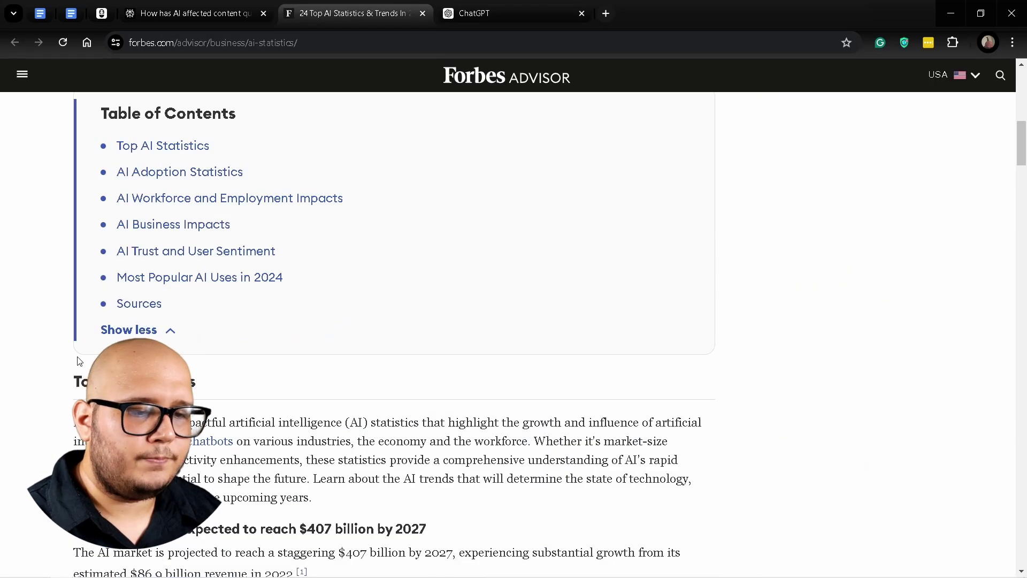
key("ctrl+Tab")
scroll(589, 367, "up", 6)
Step: Read ChatGPT's Summary, briefly selecting its three paragraphs
scroll(594, 367, "down", 1)
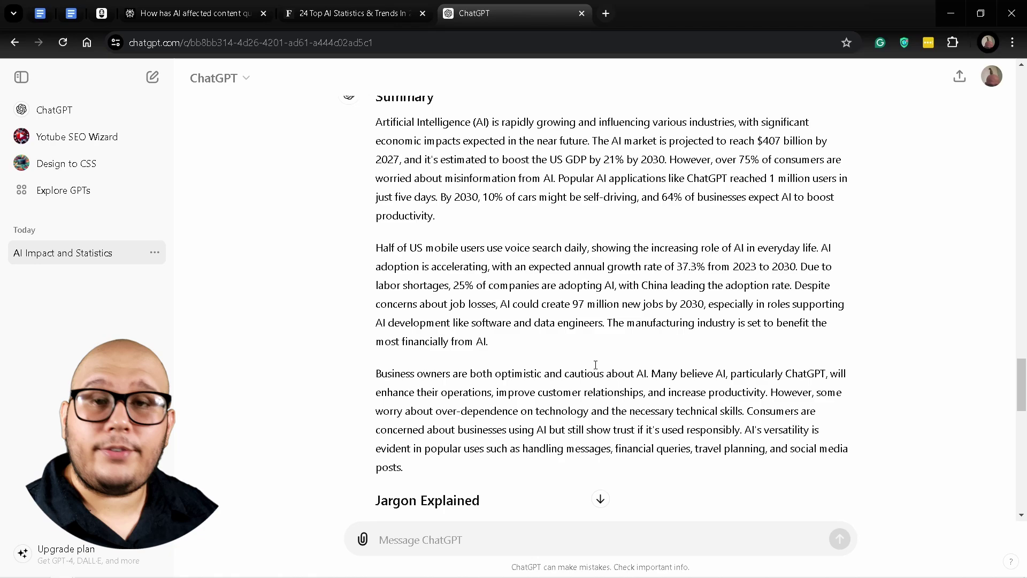
scroll(425, 246, "up", 3)
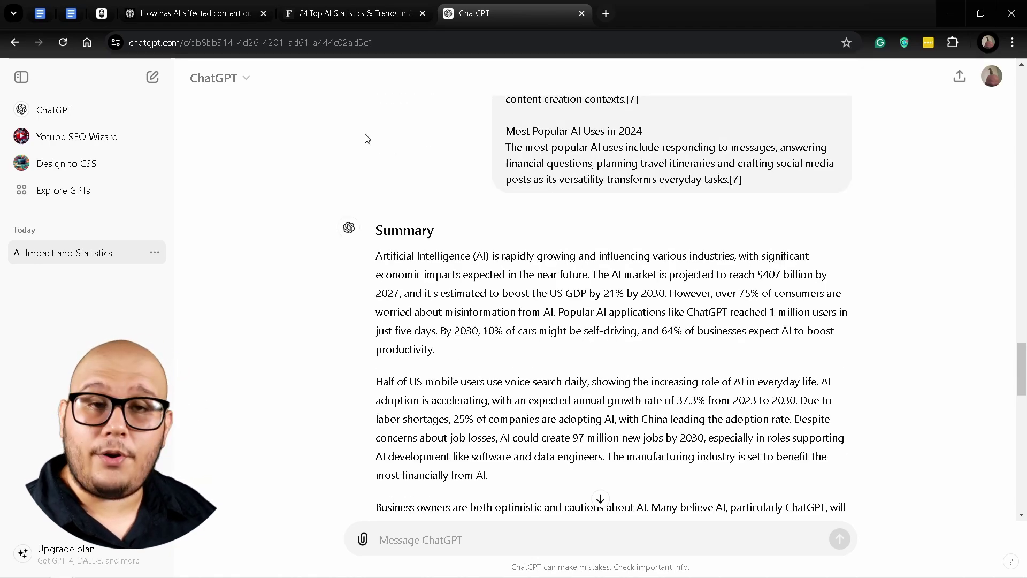
scroll(444, 297, "down", 3)
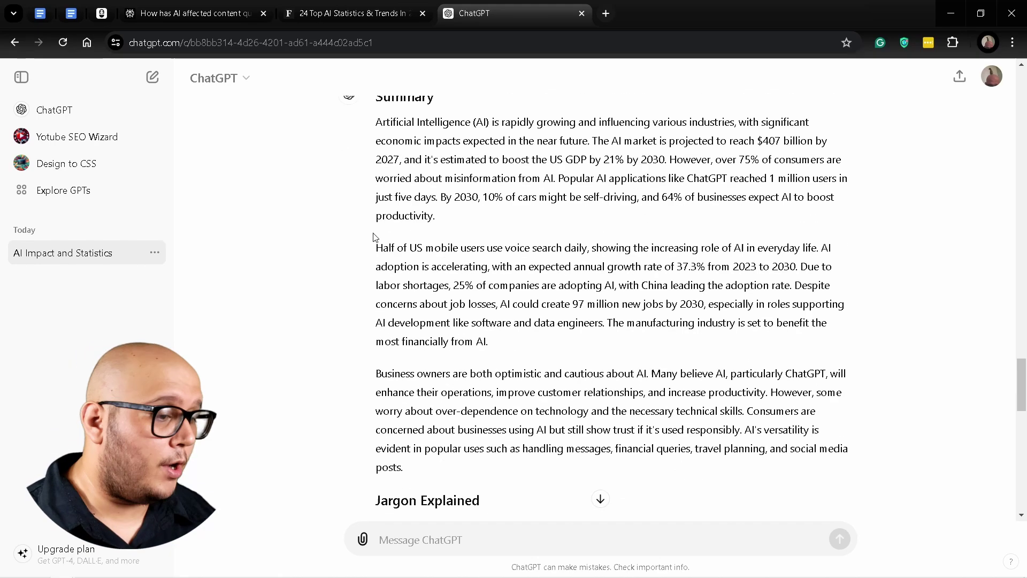
scroll(422, 267, "up", 3)
left_click_drag(379, 261, 503, 403)
scroll(476, 377, "up", 6)
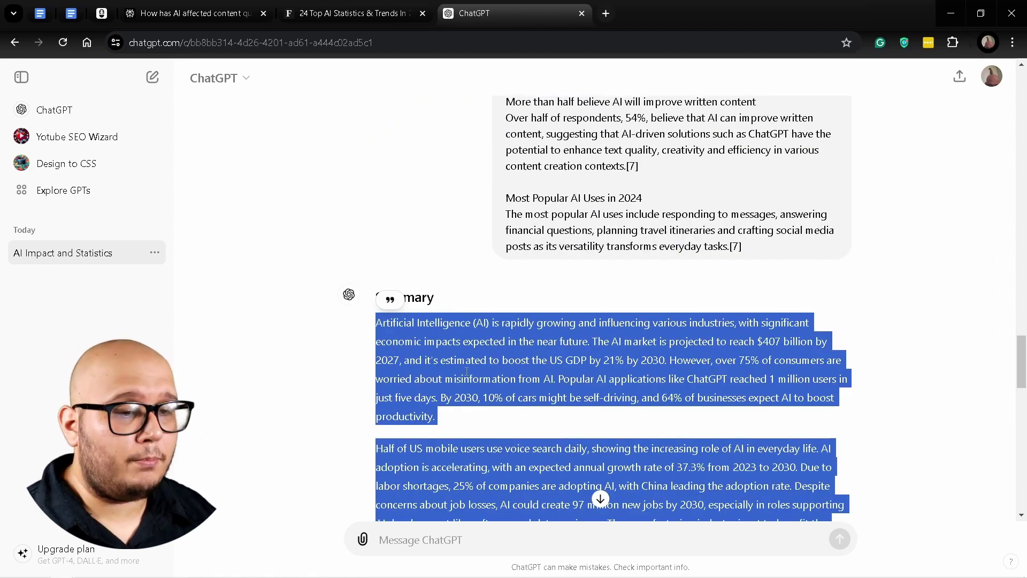
scroll(638, 444, "down", 8)
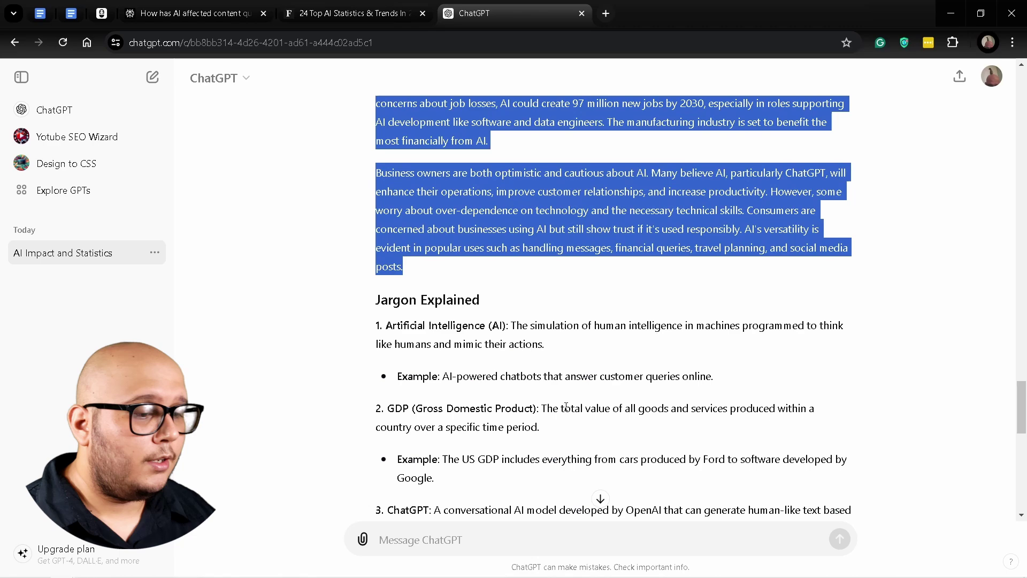
left_click(569, 349)
Step: Review the Jargon Explained list, highlighting terms such as Annual Growth Rate and Workforce Displacement
scroll(588, 355, "down", 4)
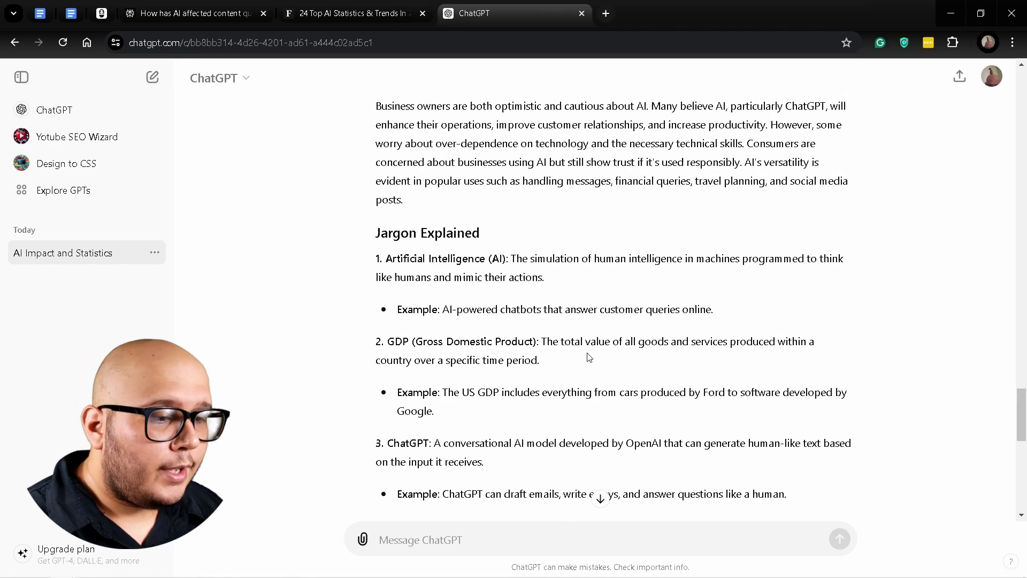
scroll(589, 356, "up", 3)
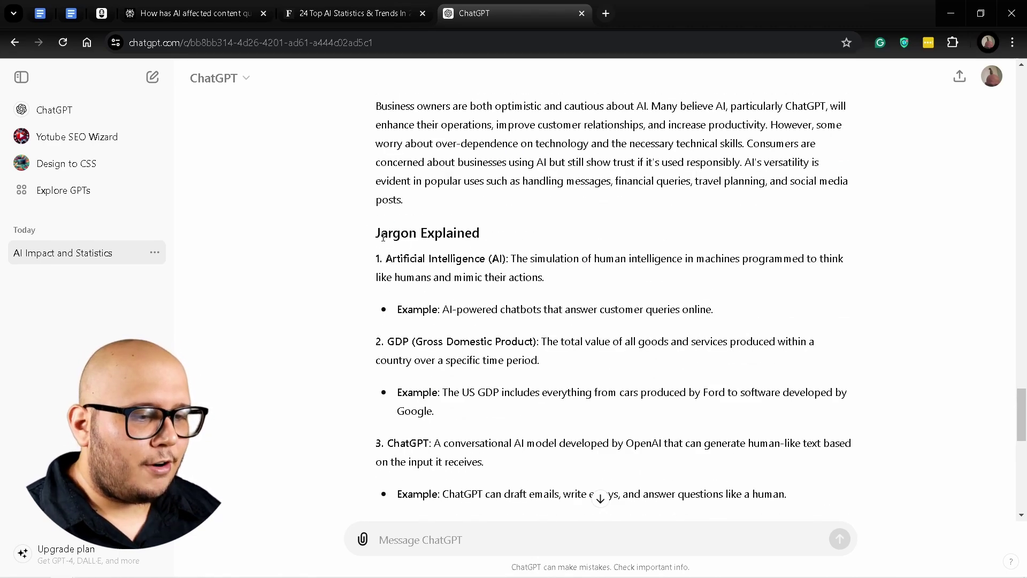
left_click_drag(380, 230, 568, 223)
left_click(543, 249)
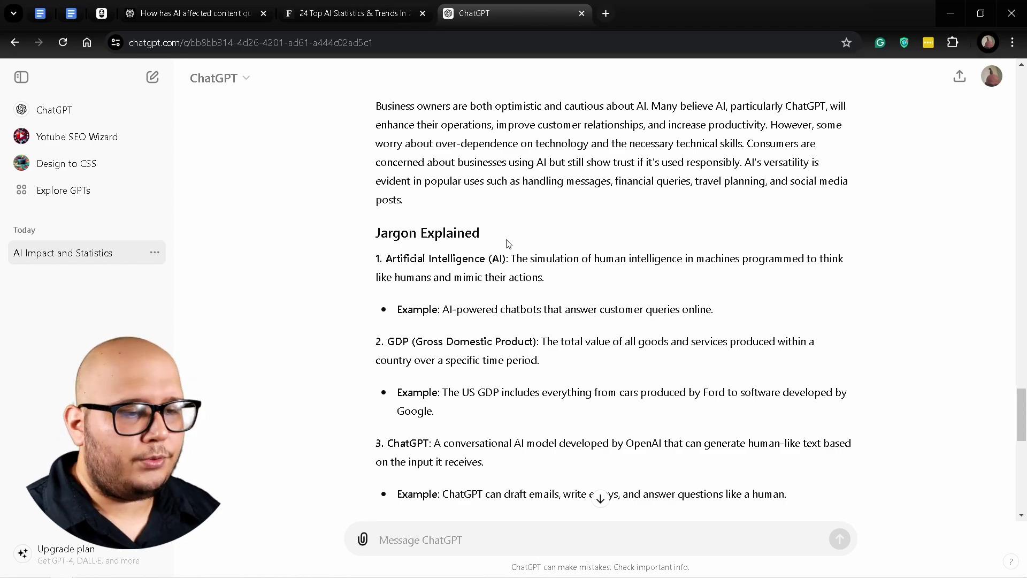
scroll(481, 251, "down", 1)
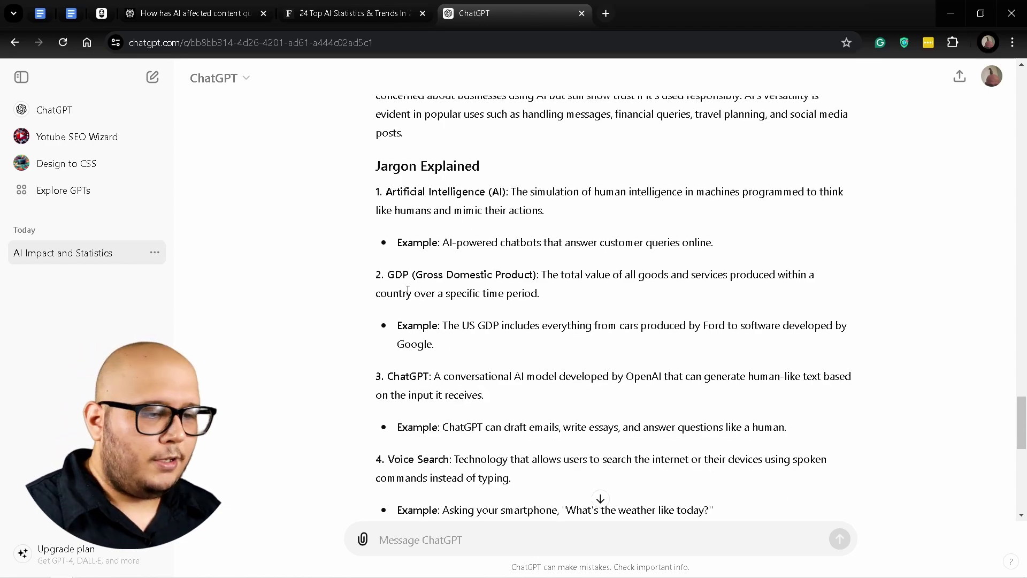
scroll(481, 299, "down", 3)
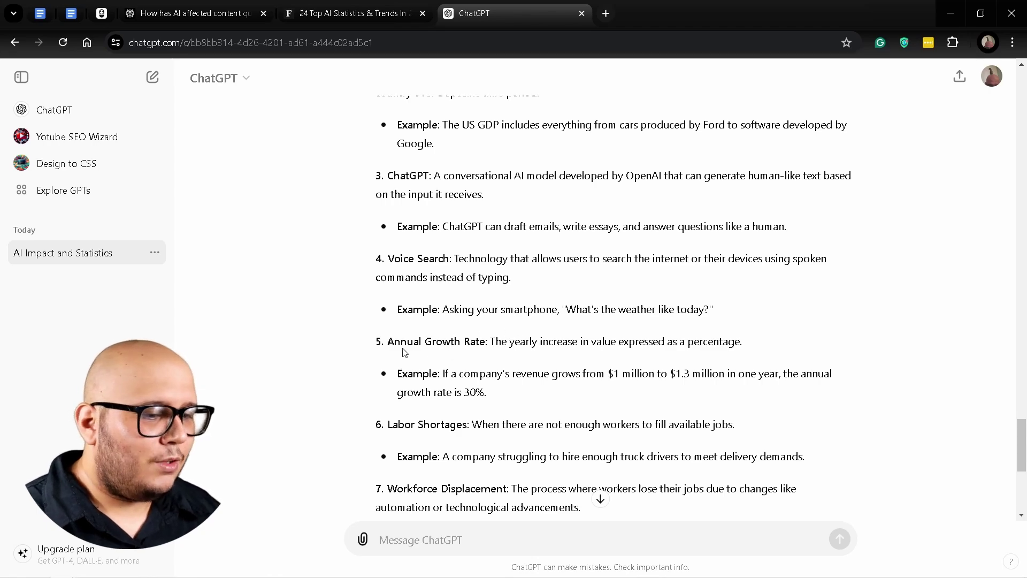
left_click_drag(402, 345, 485, 345)
left_click(385, 343)
left_click_drag(385, 343, 485, 343)
scroll(471, 321, "down", 3)
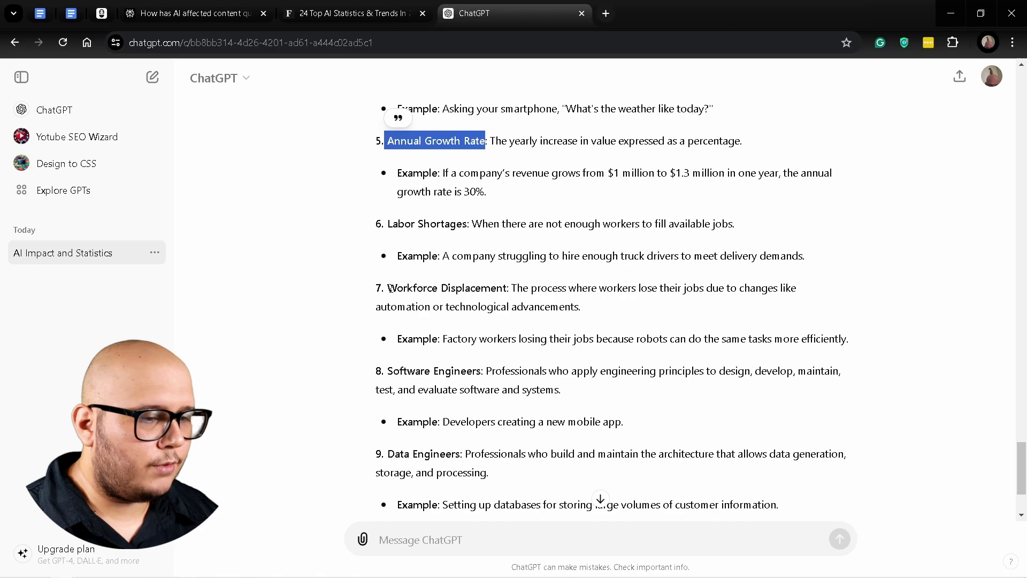
left_click_drag(388, 289, 512, 289)
scroll(469, 368, "down", 2)
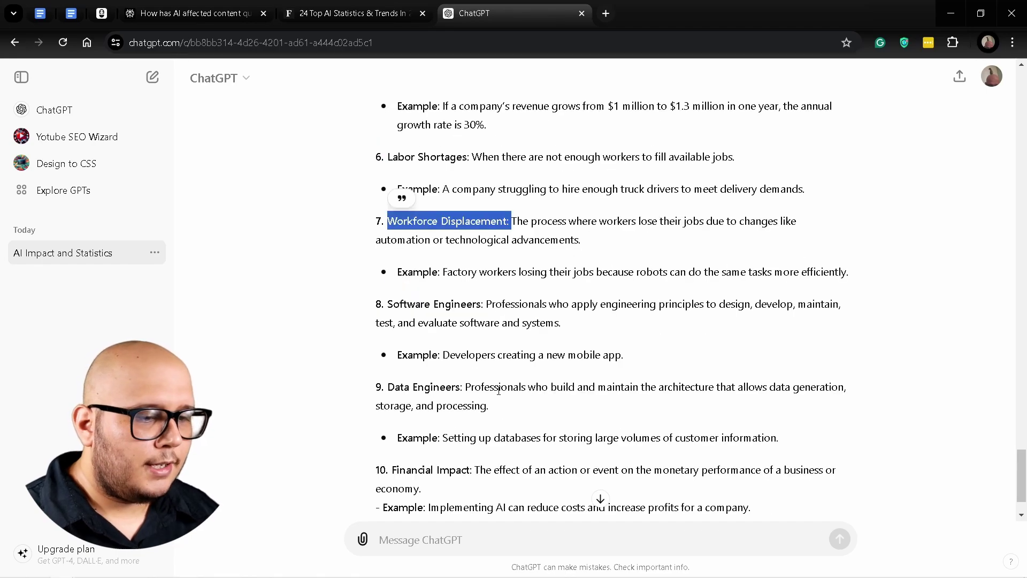
scroll(540, 373, "up", 3)
scroll(540, 373, "up", 14)
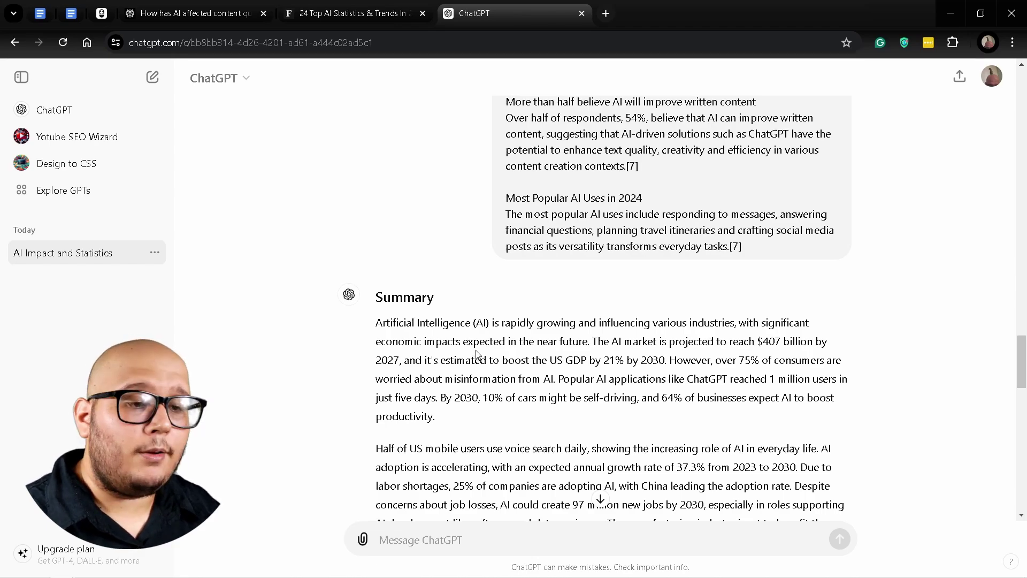
Step: Scroll back through ChatGPT's summary, then return to the Forbes AI statistics article
left_click(185, 24)
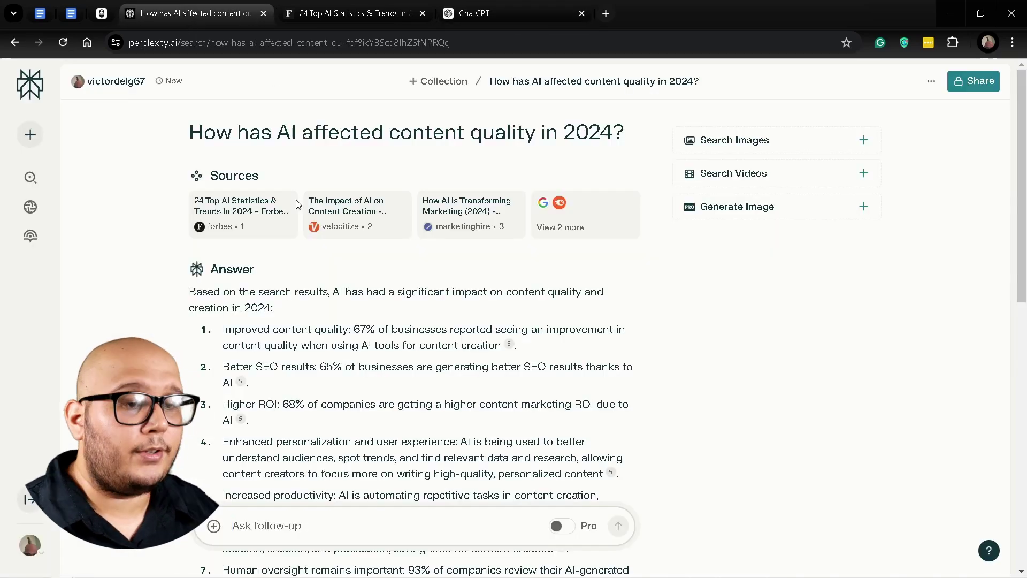
key("ctrl+Tab")
key("ctrl+Tab")
scroll(457, 345, "down", 5)
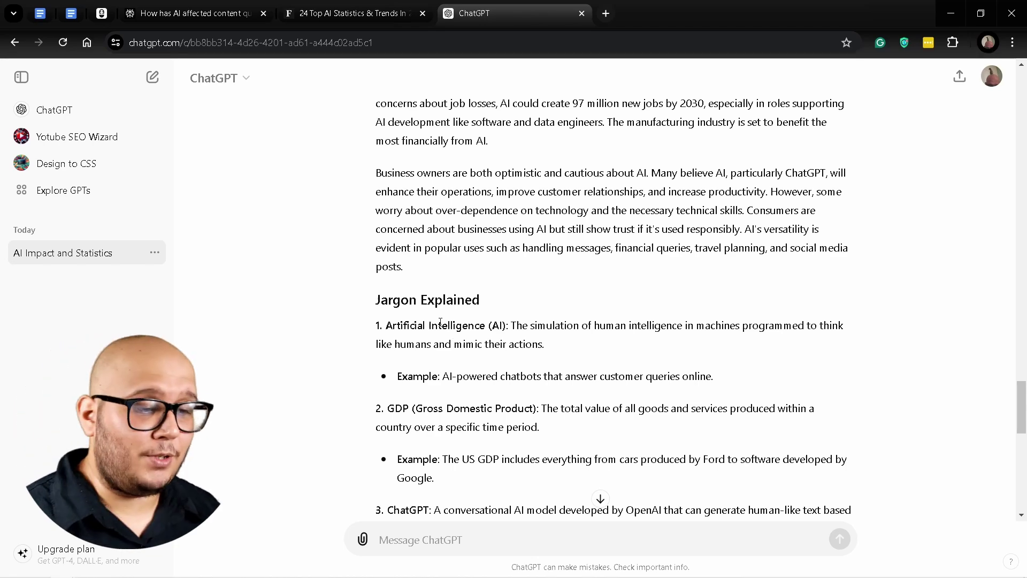
scroll(443, 331, "up", 3)
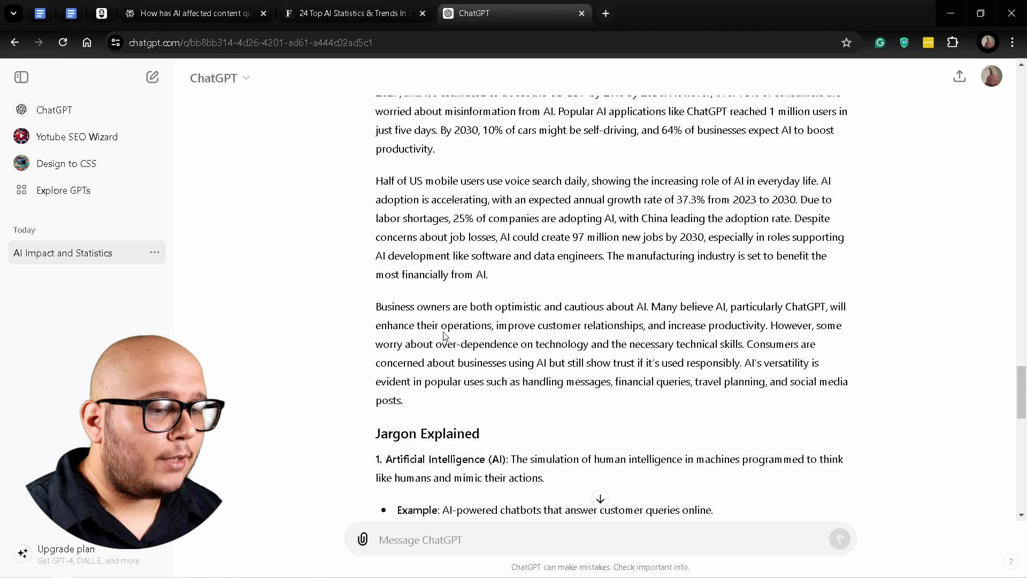
scroll(443, 335, "up", 3)
left_click(377, 15)
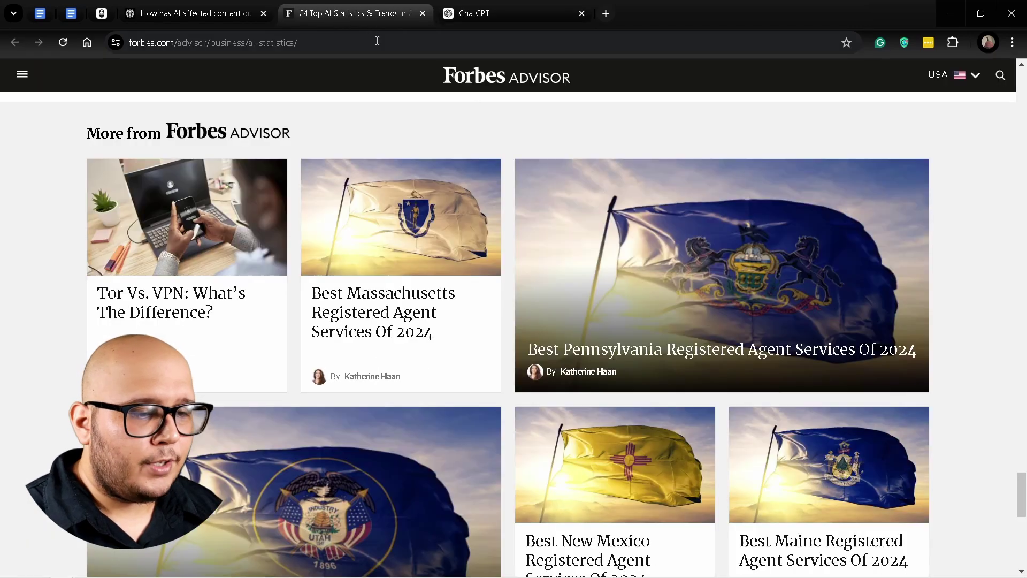
Step: Copy the selected Forbes article text
scroll(423, 230, "up", 15)
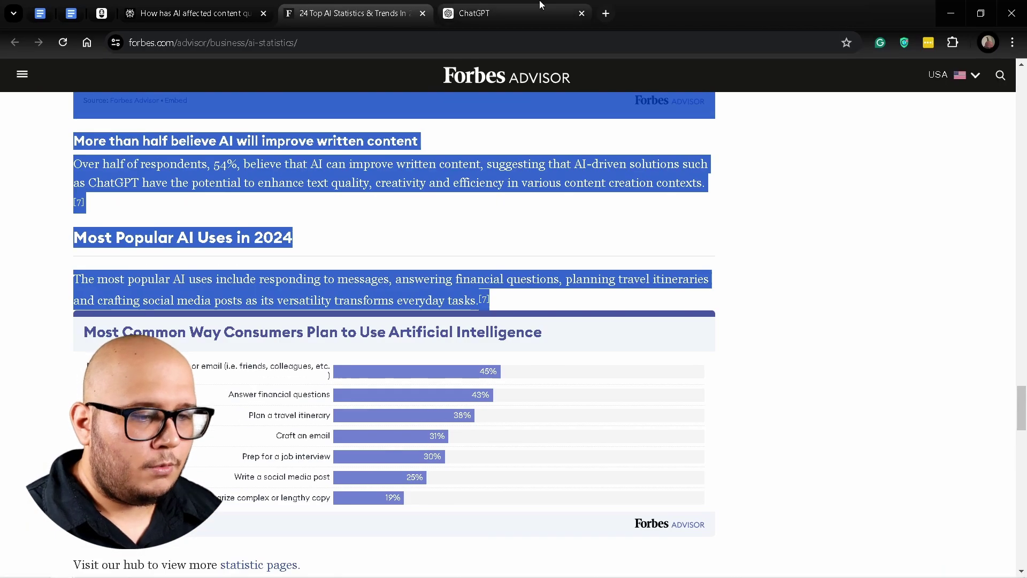
right_click(306, 177)
left_click(403, 185)
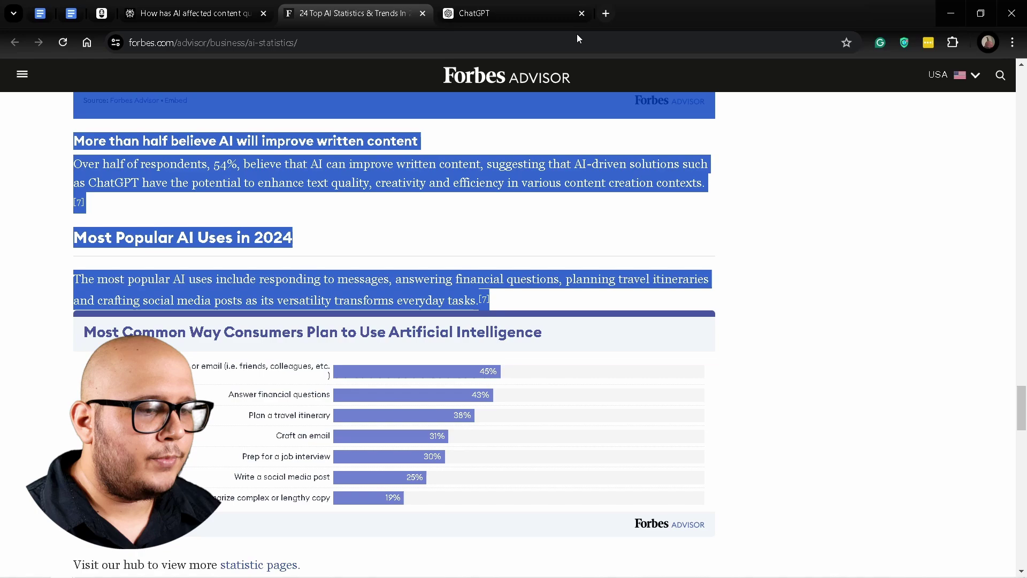
Step: Search Google for 'text to html converter' in a new tab
left_click(606, 13)
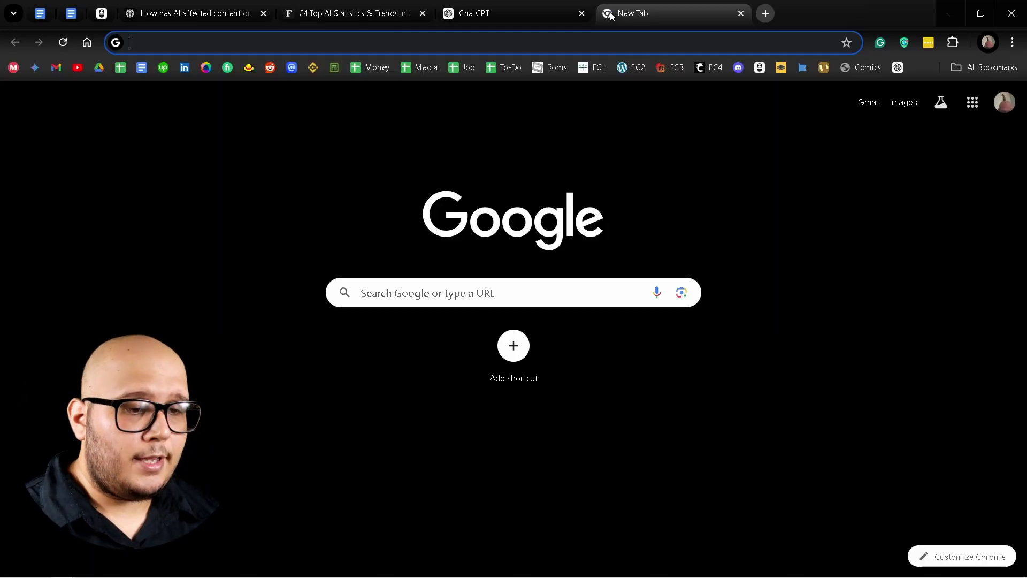
key("Down")
type("htm")
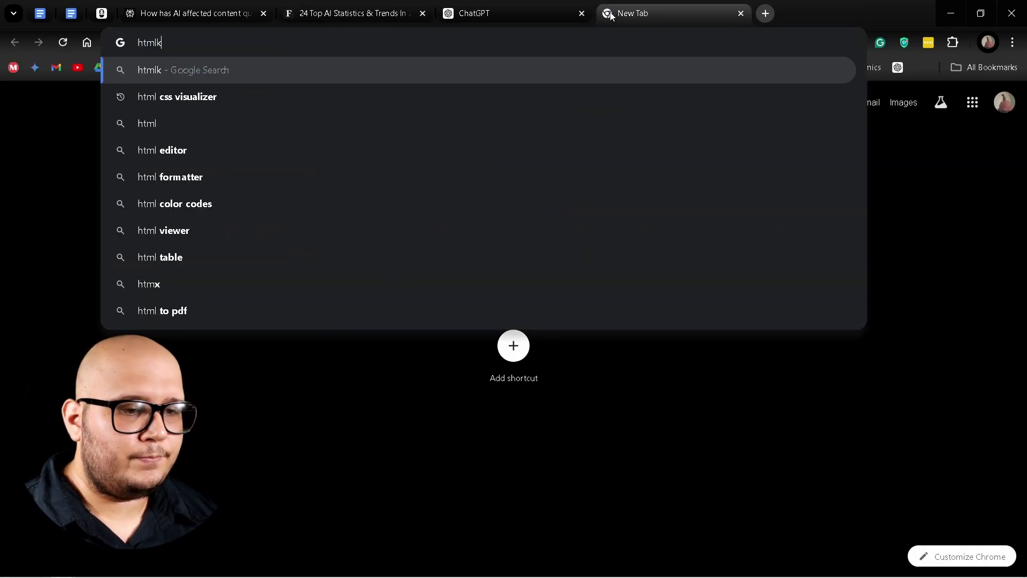
key("BackSpace")
key("BackSpace")
key("BackSpace")
type("t")
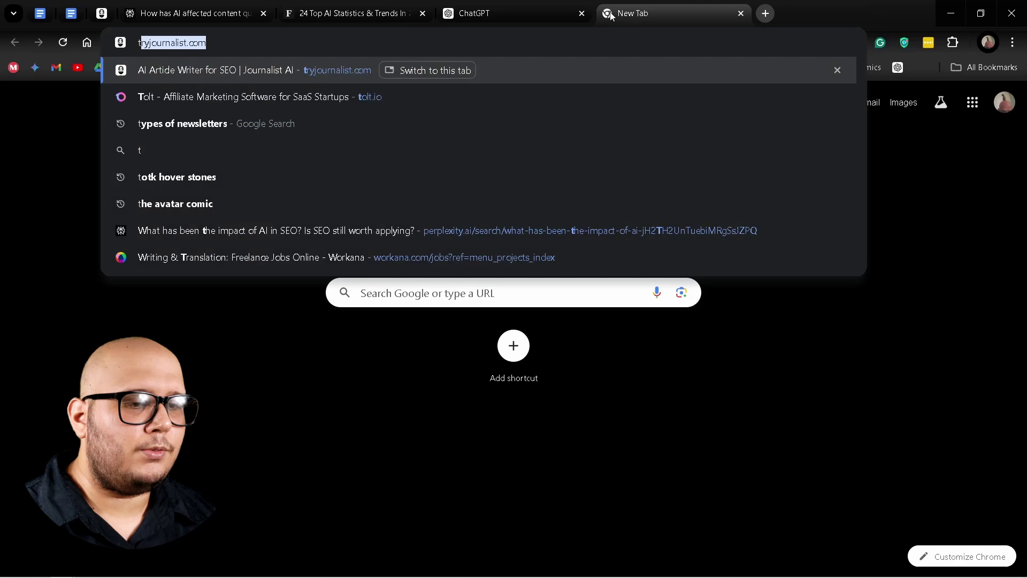
type("ext ")
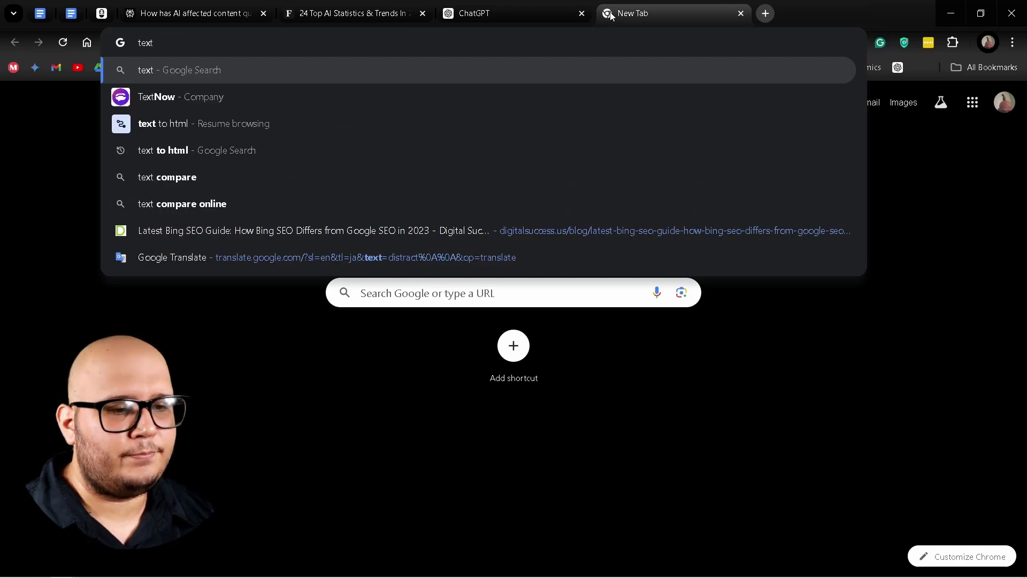
type("to html")
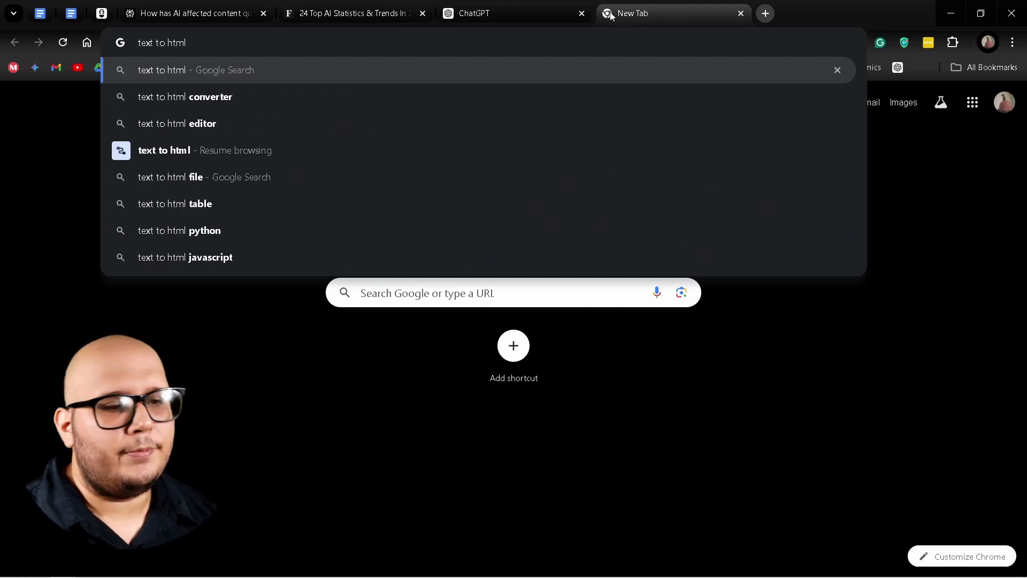
key("Down")
key("Return")
scroll(407, 310, "down", 2)
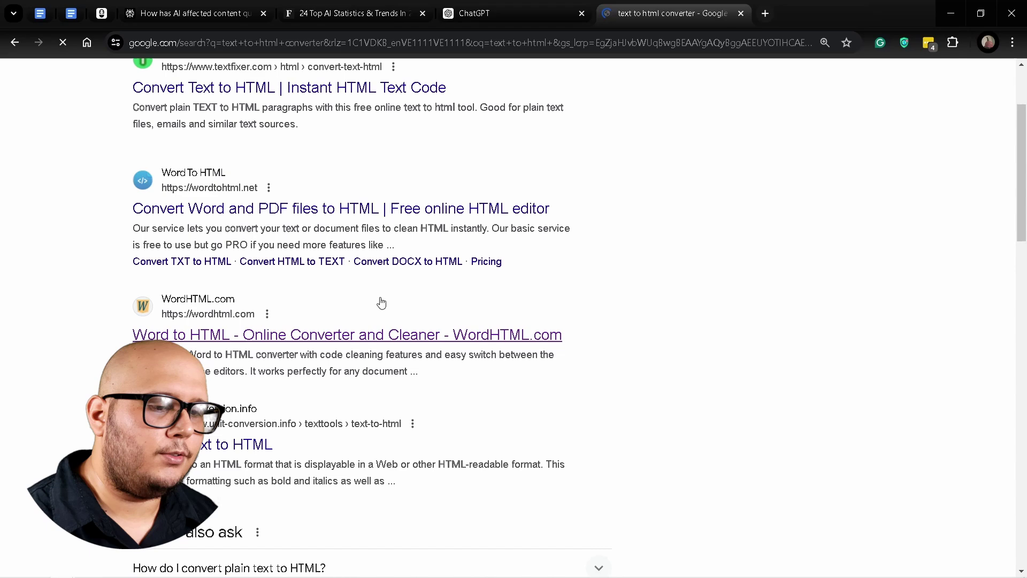
Step: Paste the article into WordHTML.com, view its HTML source, and clean out id and class attributes
left_click(259, 337)
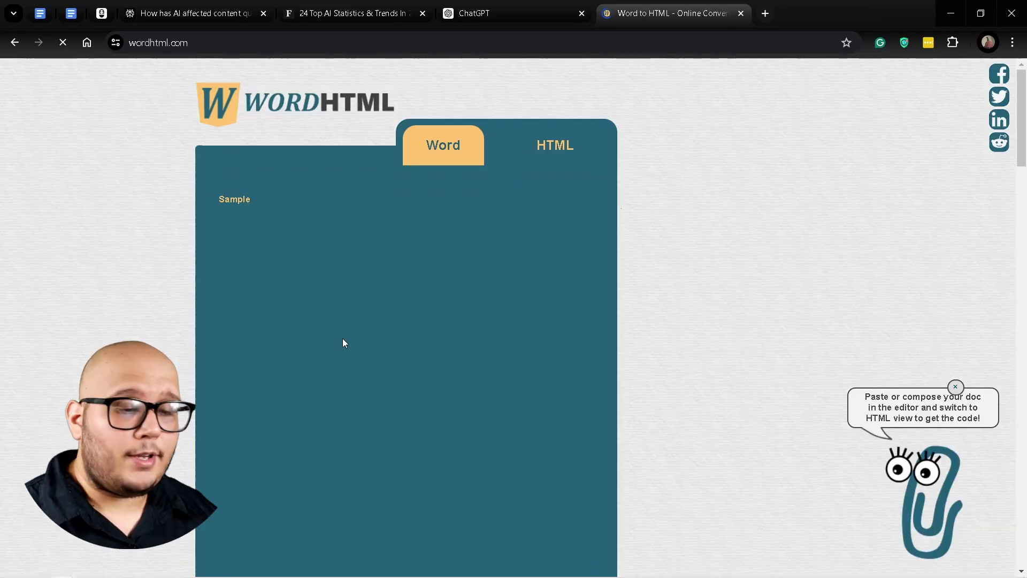
key("ctrl+v")
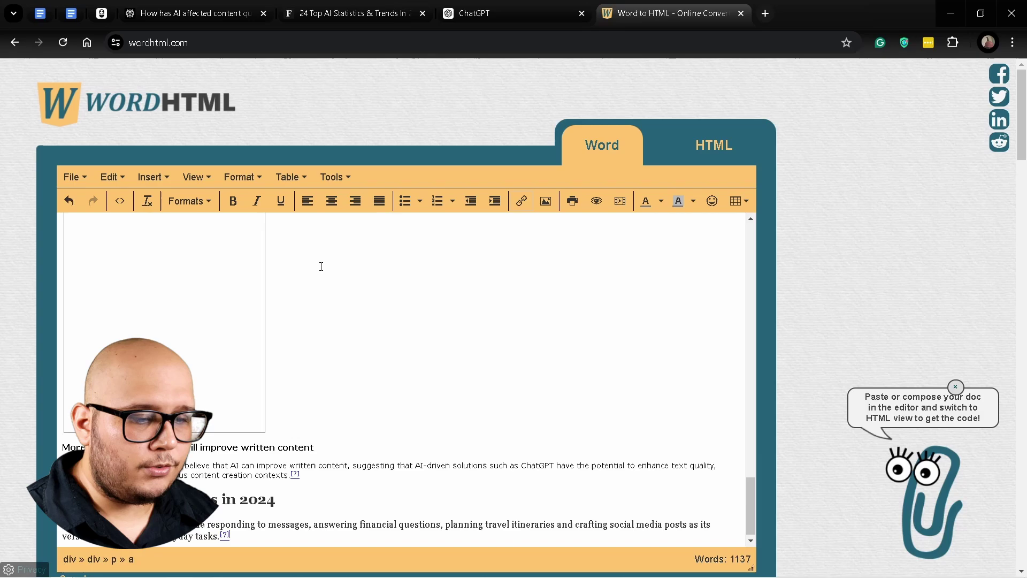
left_click(707, 153)
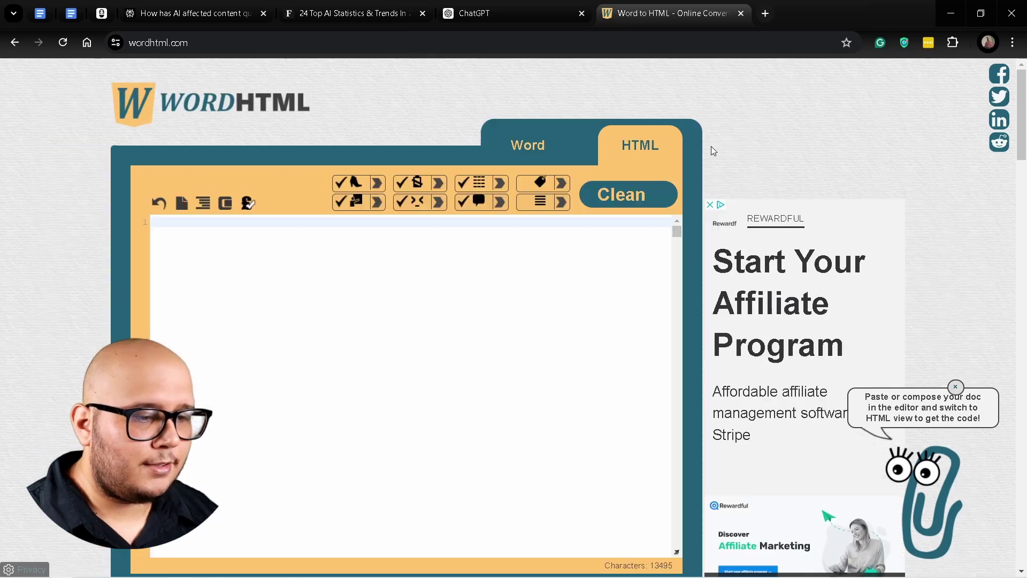
scroll(508, 320, "down", 15)
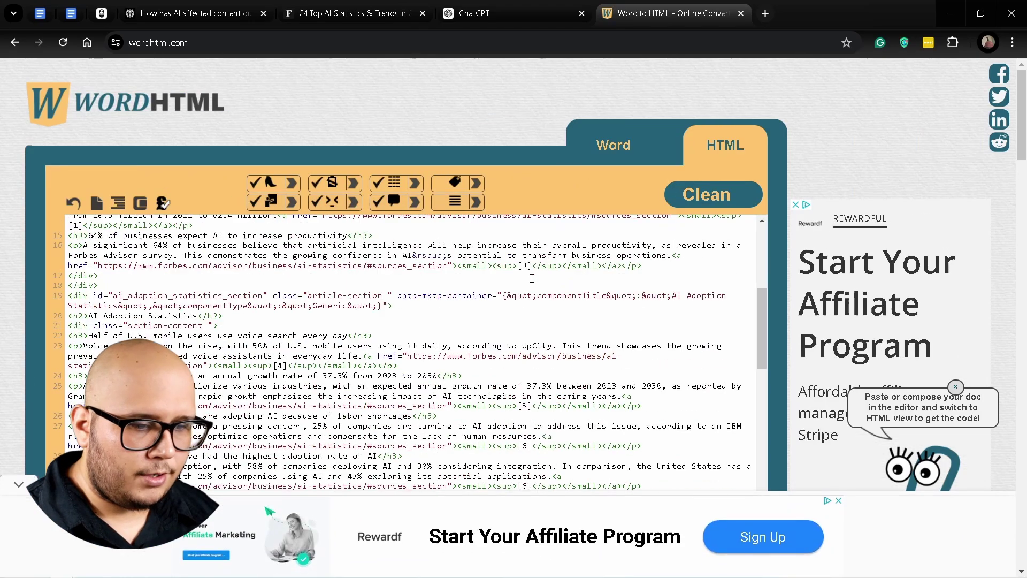
scroll(493, 320, "down", 8)
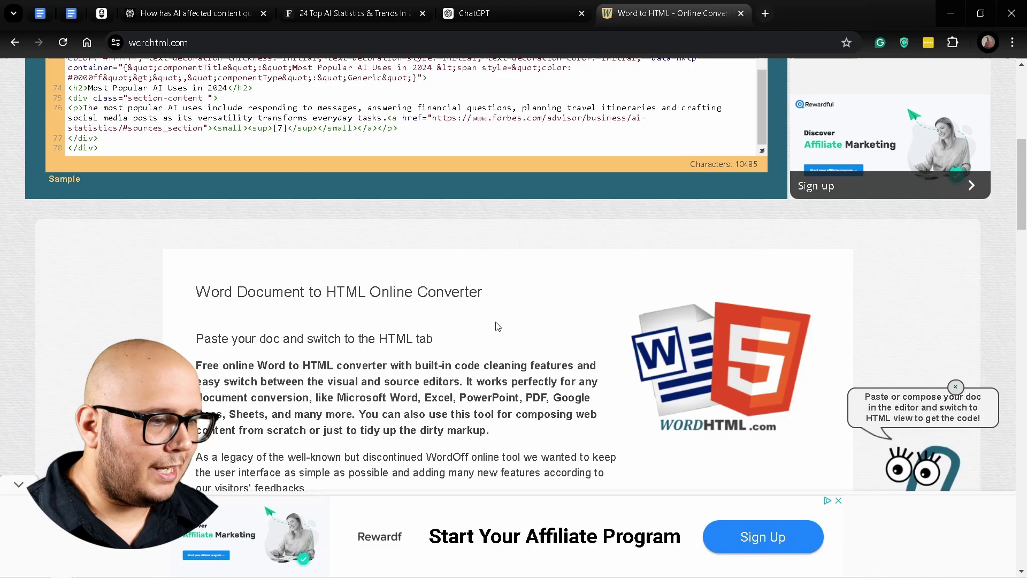
scroll(510, 237, "up", 10)
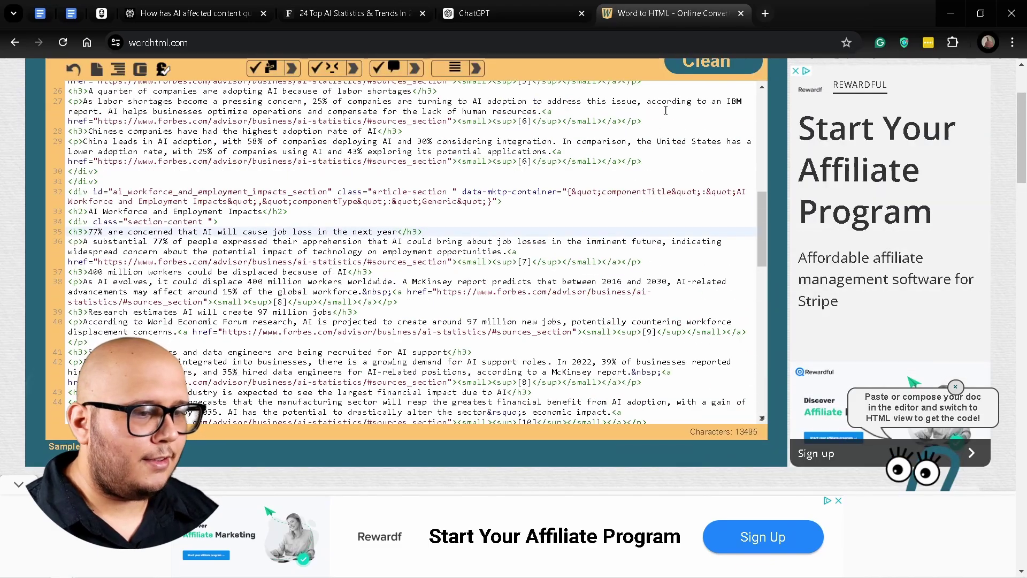
left_click(677, 67)
scroll(535, 214, "up", 5)
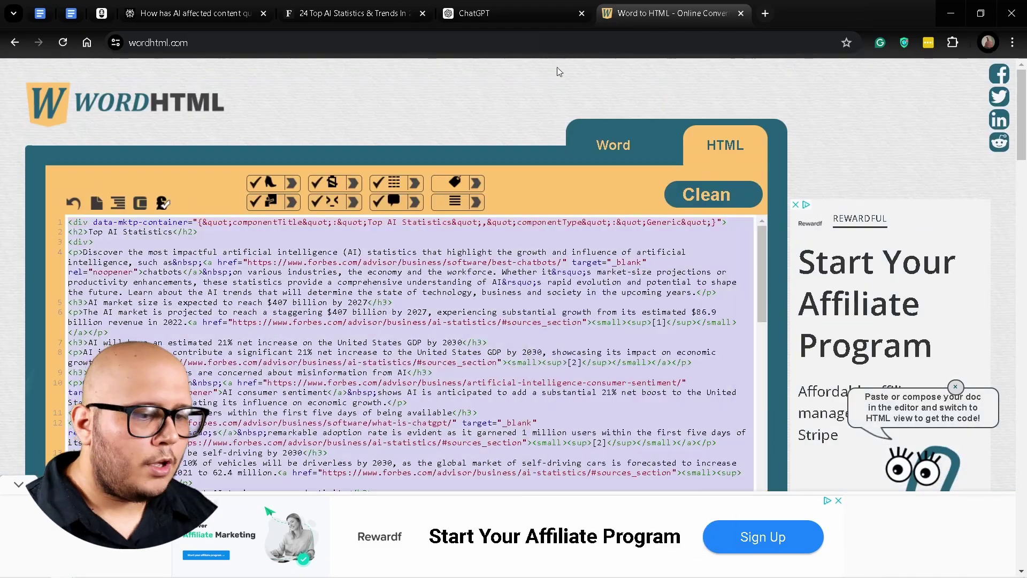
Step: Replace the [Article in HTML] placeholder with the cleaned HTML, trim trailing tags, and send
left_click(530, 13)
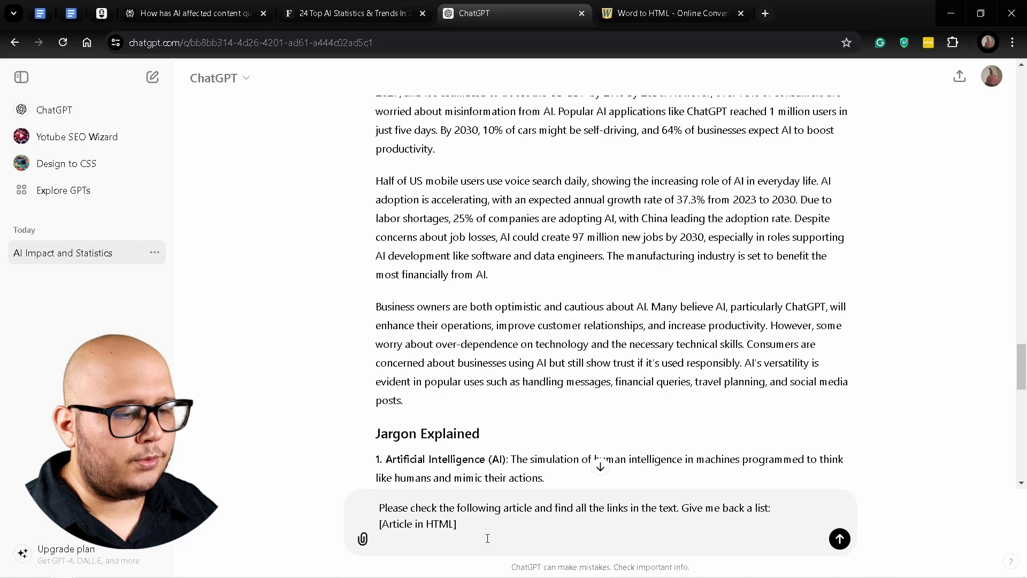
triple_click(488, 538)
key("BackSpace")
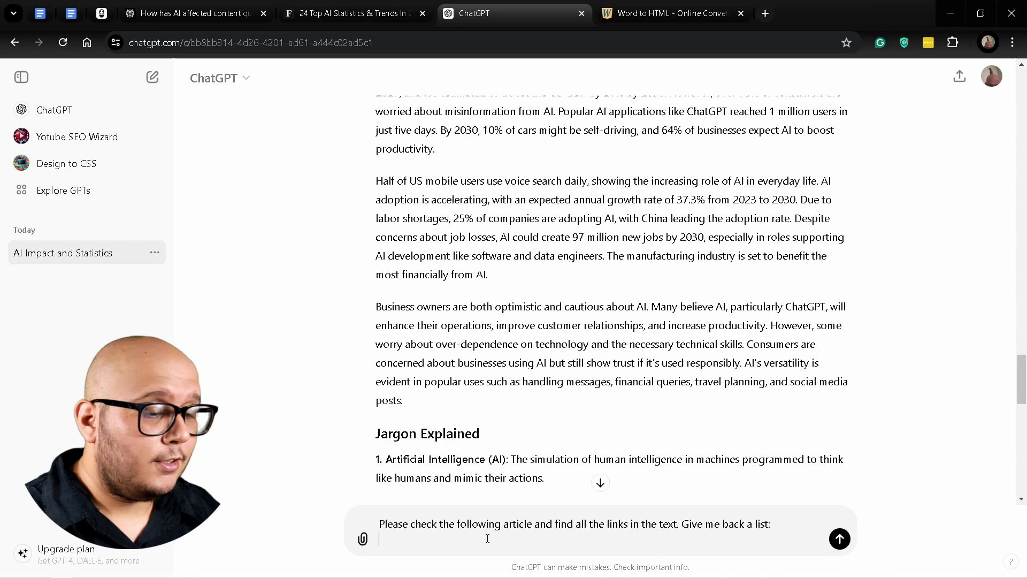
key("ctrl+v")
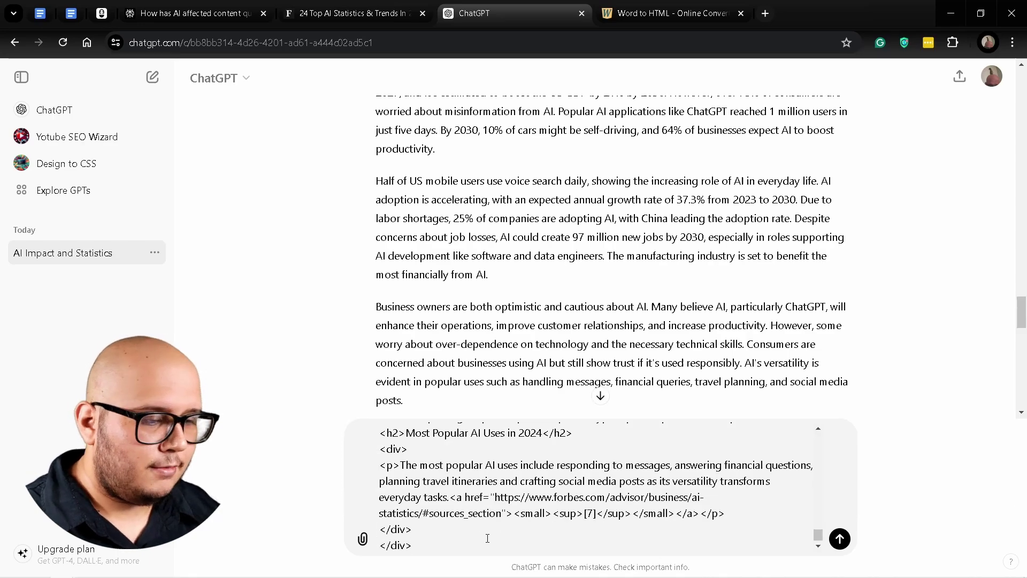
key("BackSpace")
key("BackSpace")
key("BackSpace")
key("BackSpace")
key("BackSpace")
key("BackSpace")
key("BackSpace")
key("BackSpace")
key("BackSpace")
key("BackSpace")
key("BackSpace")
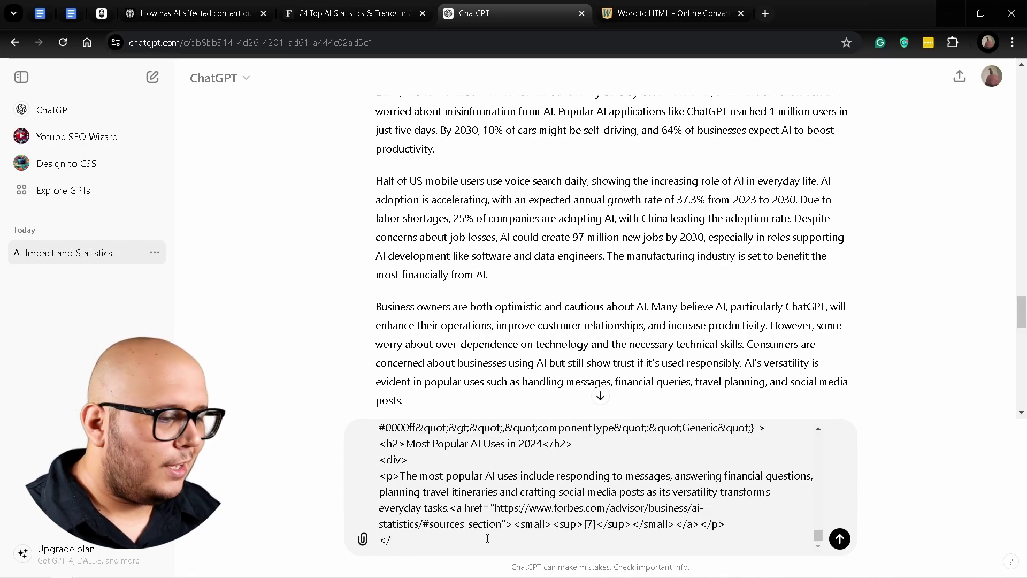
key("BackSpace")
key("BackSpace")
key("BackSpace")
key("Return")
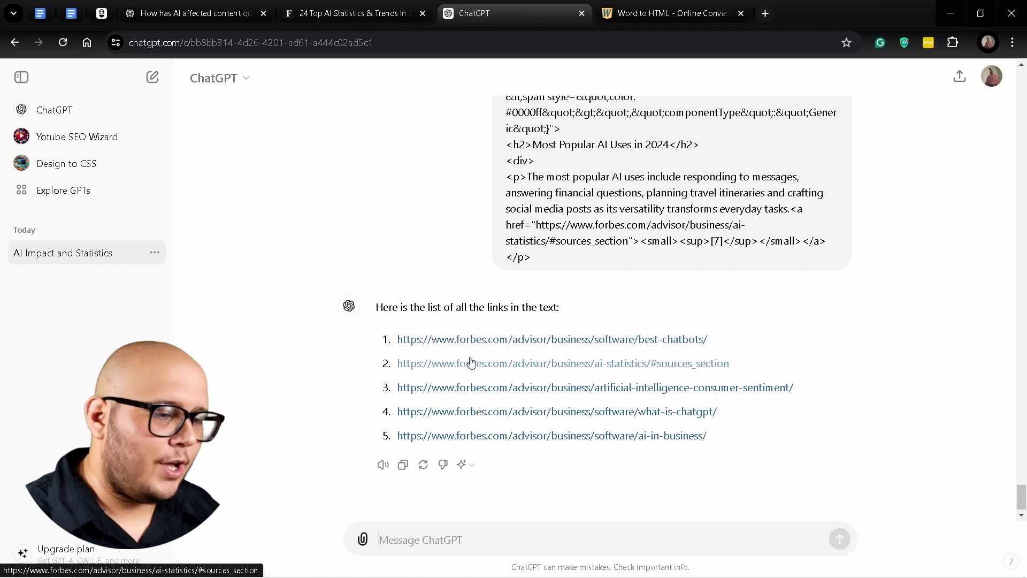
left_click(455, 341, "ctrl")
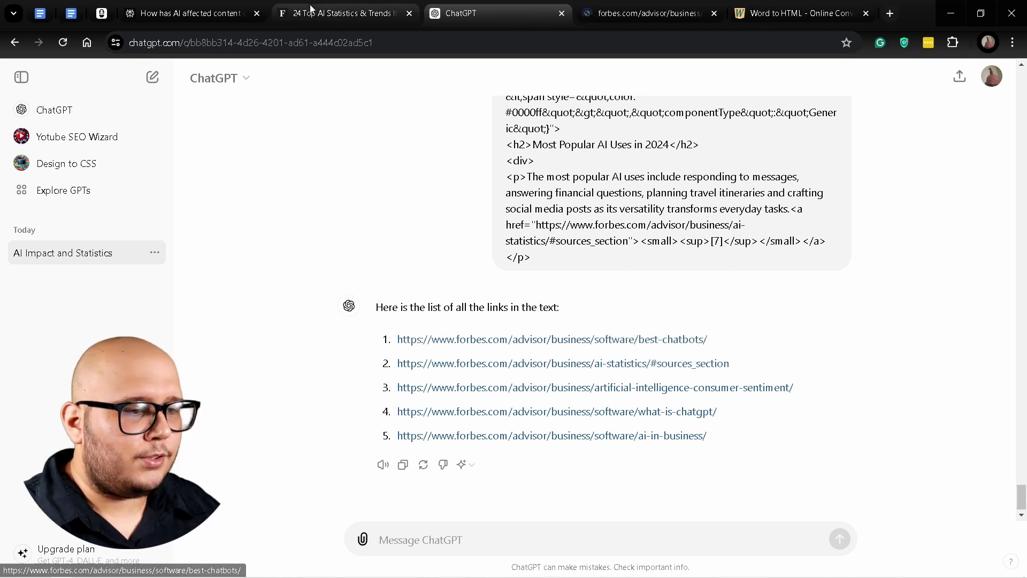
left_click(625, 14)
scroll(251, 383, "down", 6)
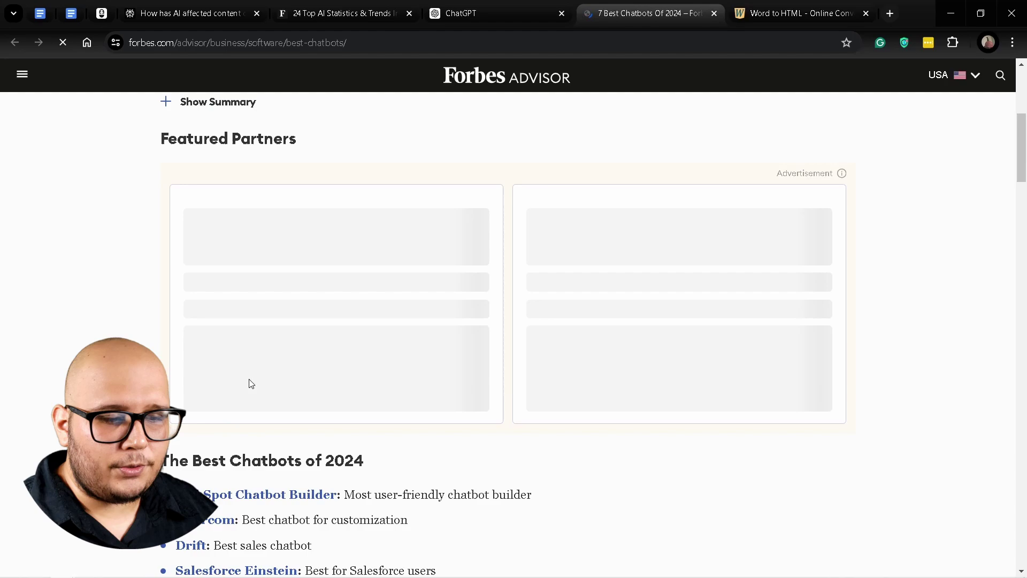
scroll(316, 354, "down", 5)
scroll(525, 145, "up", 6)
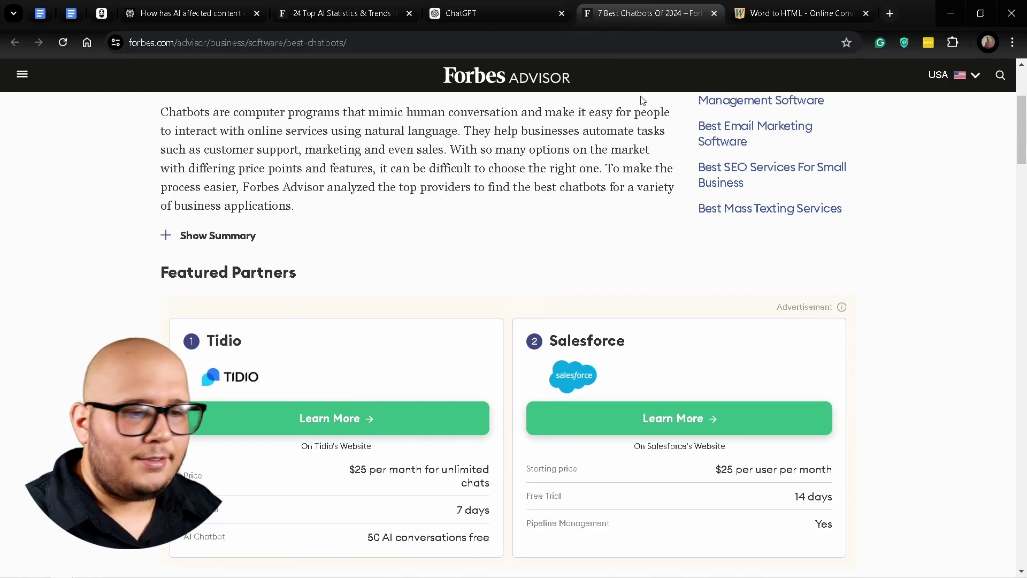
scroll(493, 222, "up", 4)
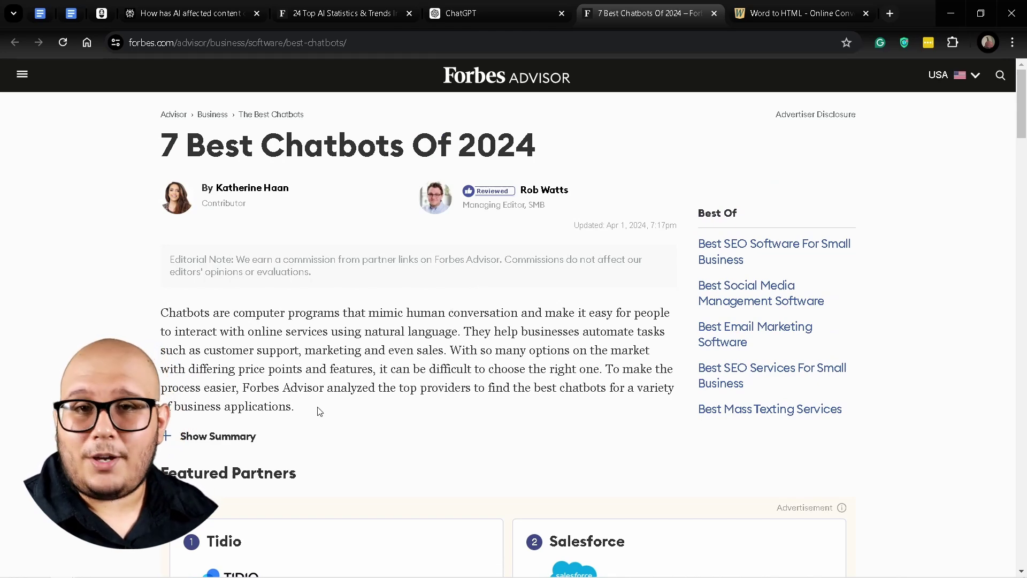
key("ctrl+w")
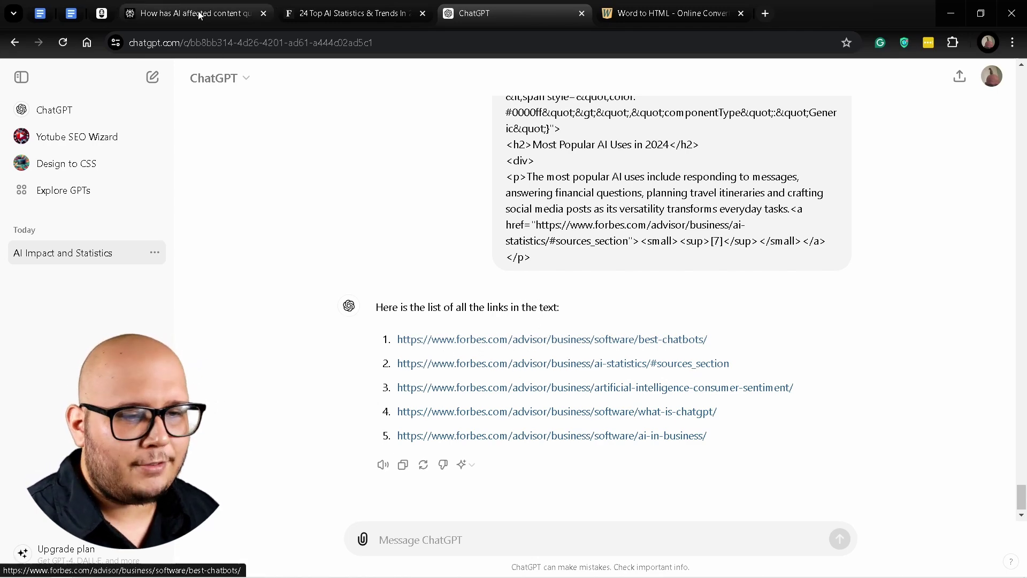
Step: Look over Perplexity's content-quality answer, then move on to the Journalist AI homepage
left_click(228, 5)
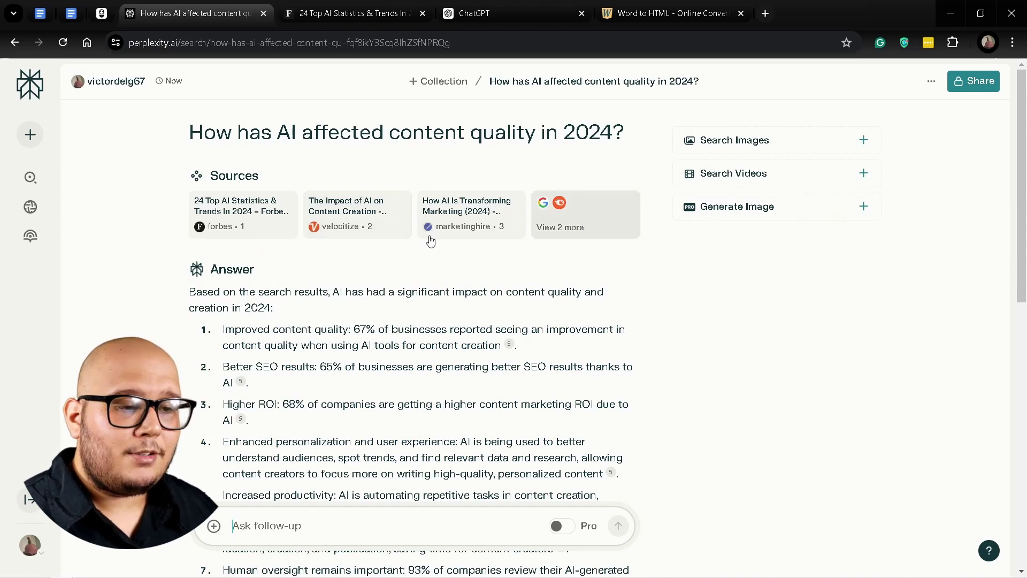
mouse_move(438, 230)
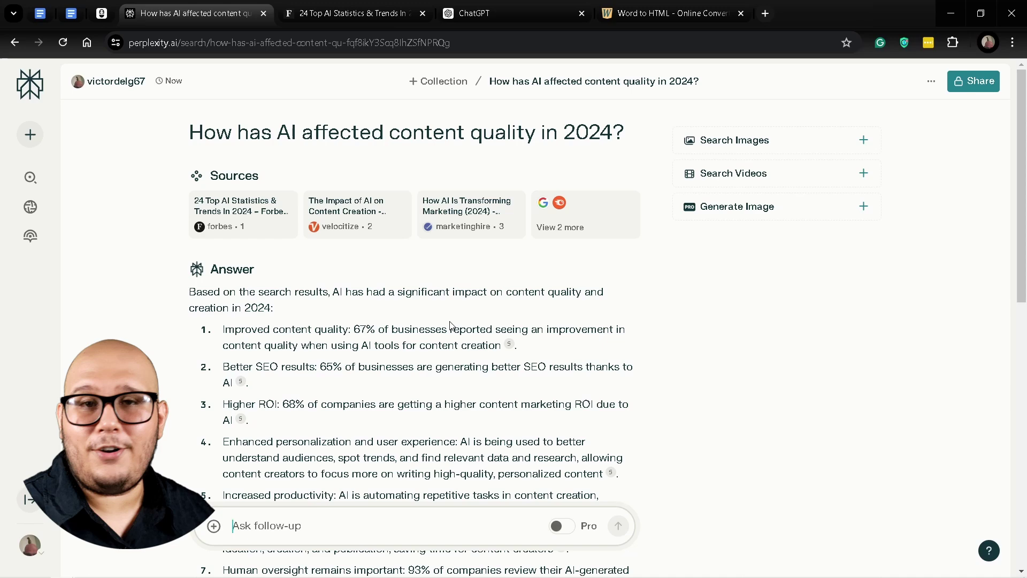
key("ctrl+6")
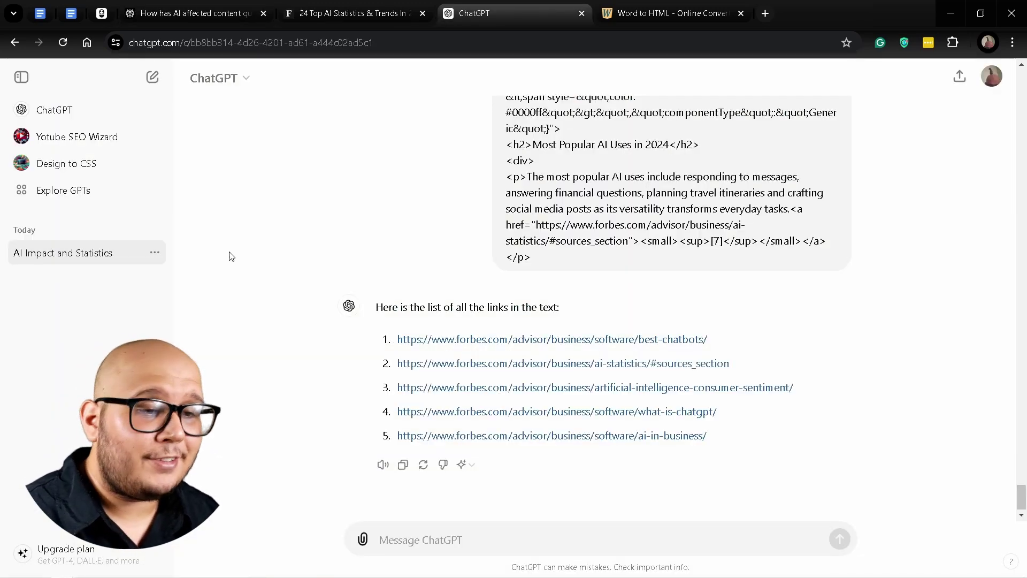
left_click(103, 14)
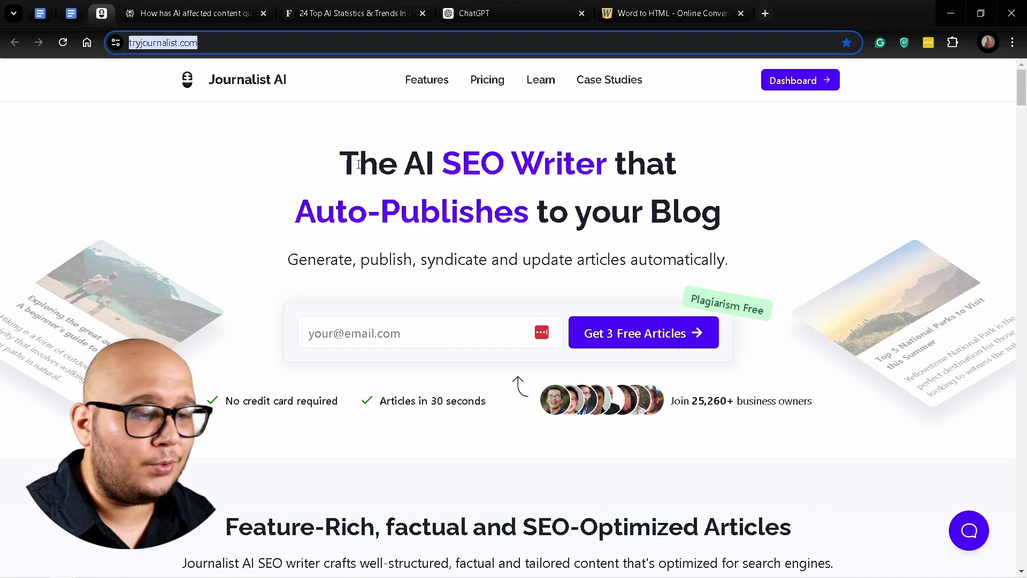
triple_click(522, 179)
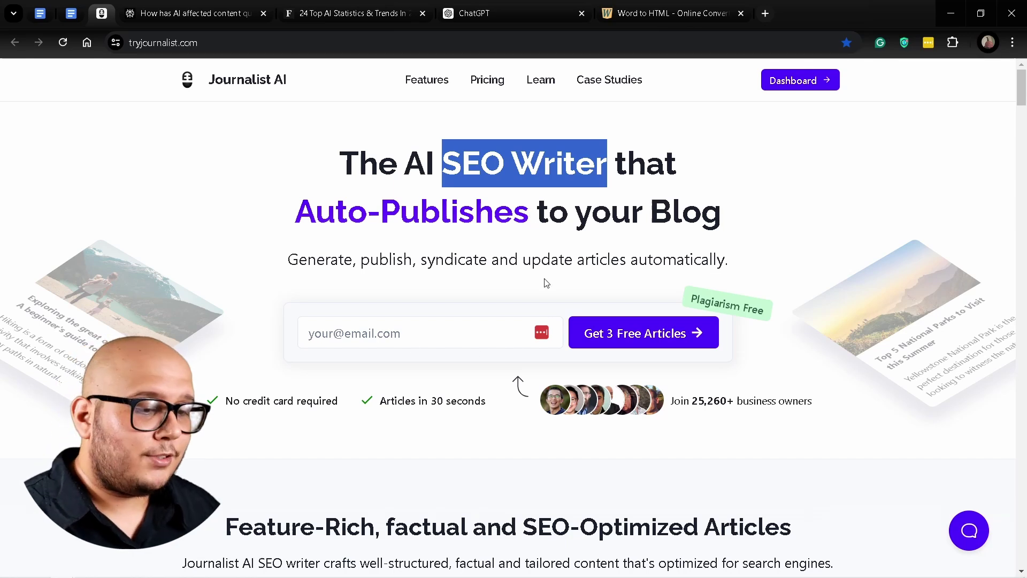
left_click_drag(353, 261, 412, 263)
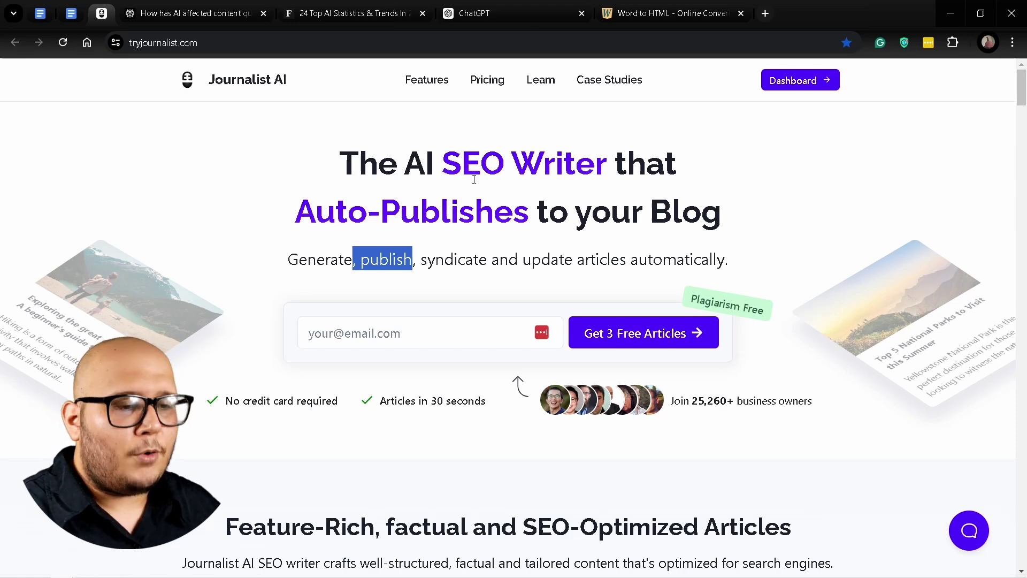
left_click(417, 81)
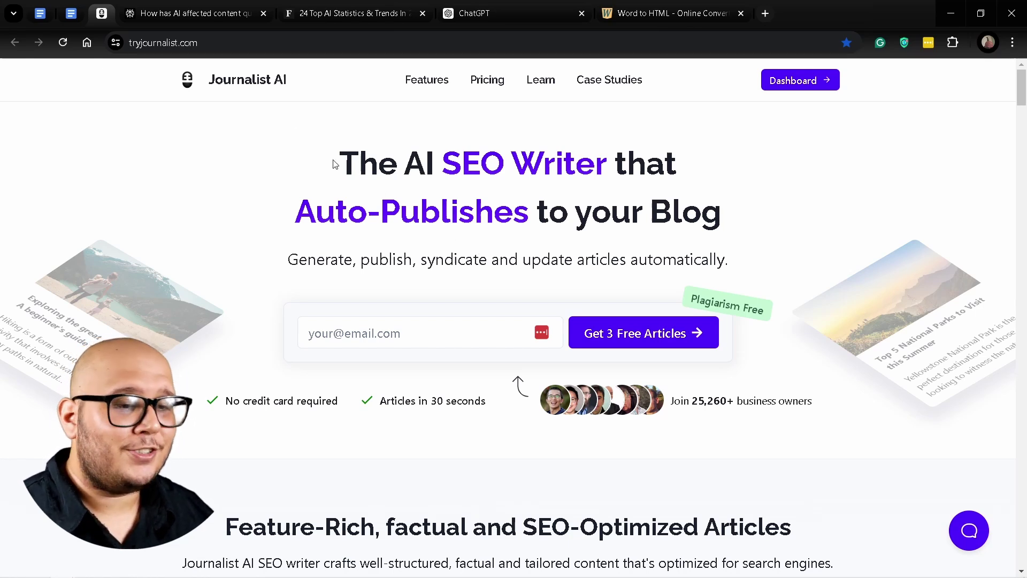
left_click_drag(199, 43, 154, 67)
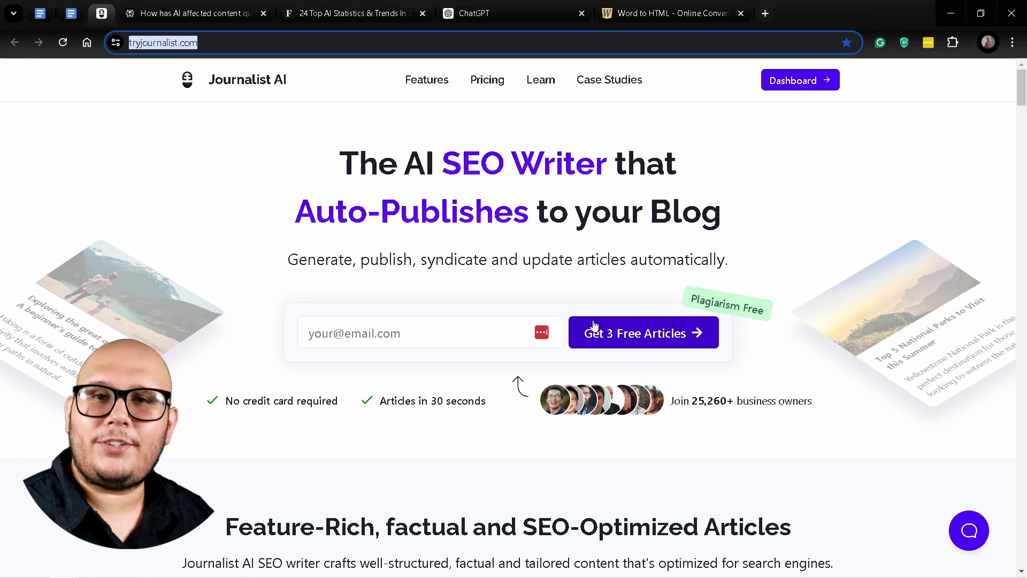